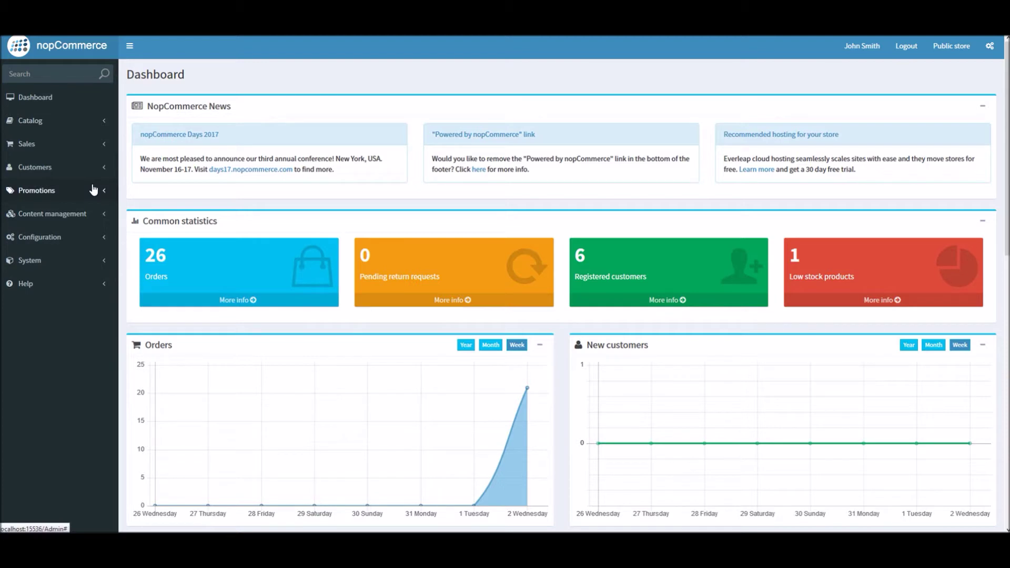
Expand Configuration > Settings in the sidebar and open the Tax settings page.
{"action": "left_click", "coordinate": [54, 237]}
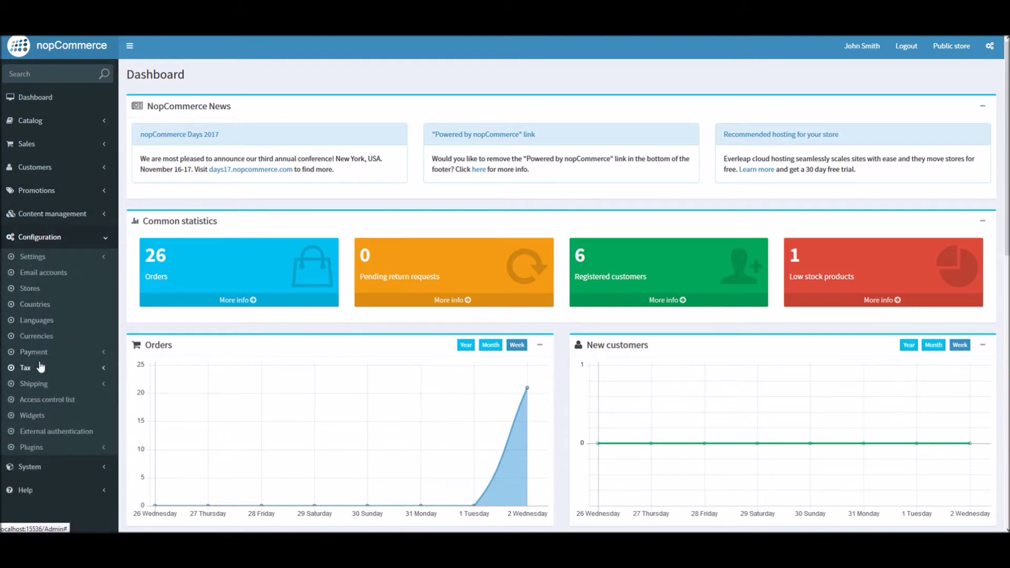
{"action": "left_click", "coordinate": [42, 264]}
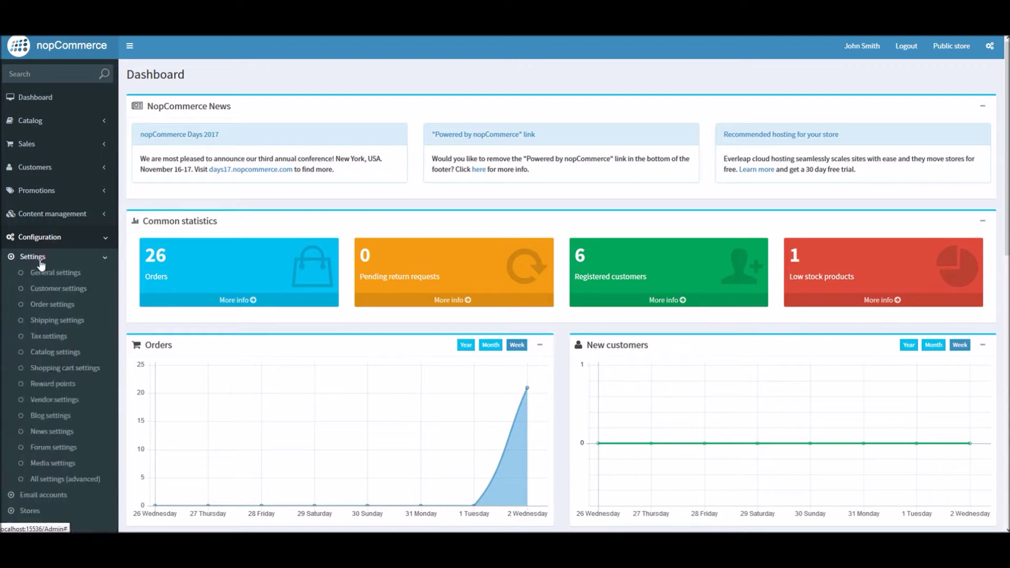
{"action": "left_click", "coordinate": [50, 338]}
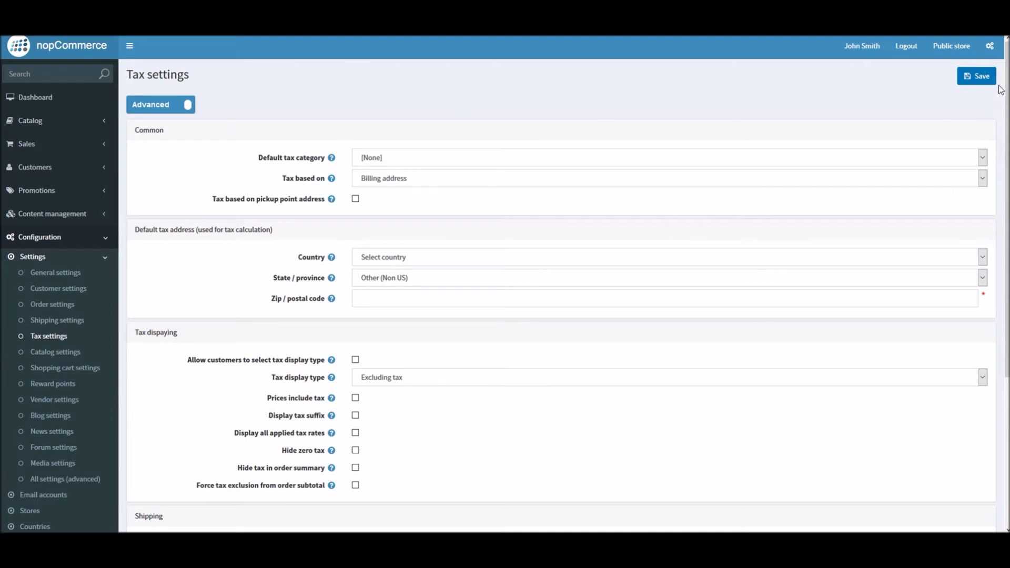
{"action": "left_click", "coordinate": [159, 107]}
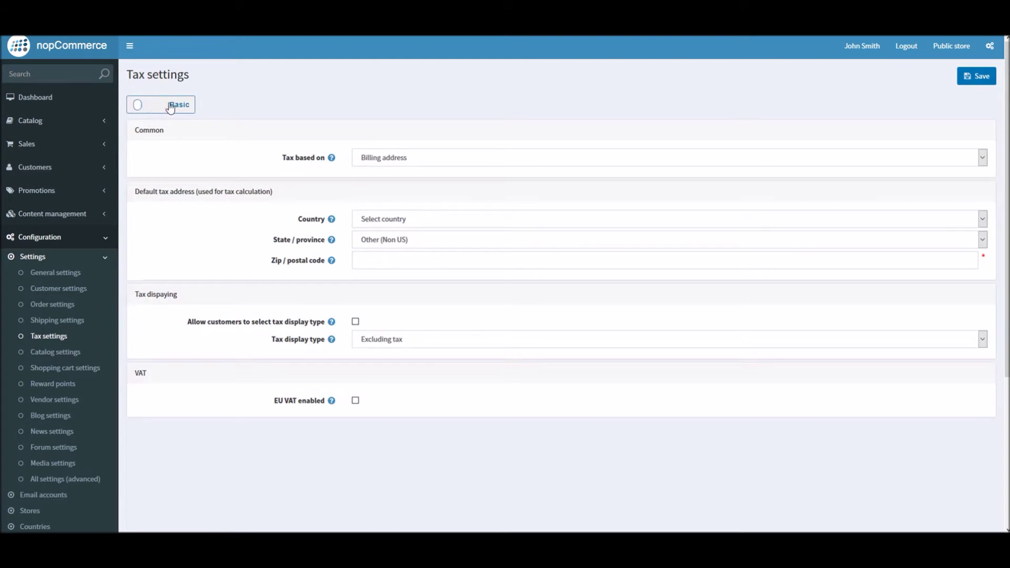
{"action": "left_click", "coordinate": [166, 108]}
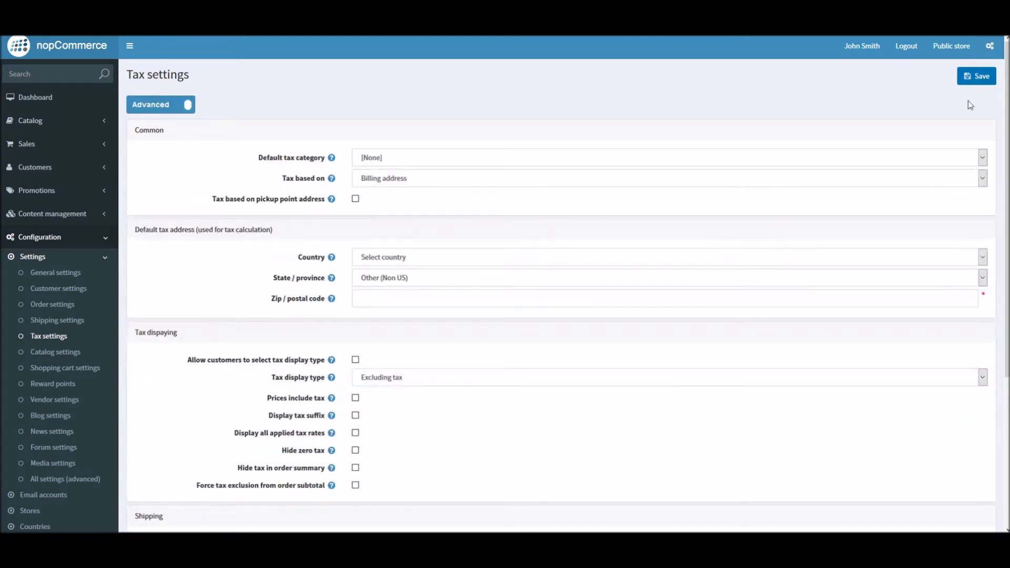
{"action": "scroll", "coordinate": [986, 237], "scroll_direction": "down", "scroll_amount": 5}
{"action": "scroll", "coordinate": [983, 211], "scroll_direction": "up", "scroll_amount": 4}
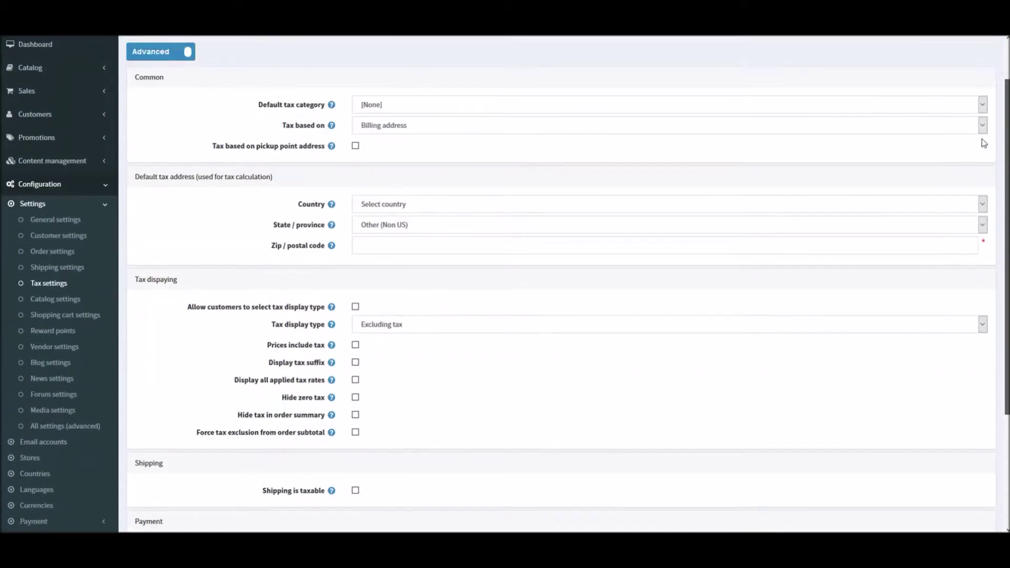
{"action": "left_click", "coordinate": [168, 83]}
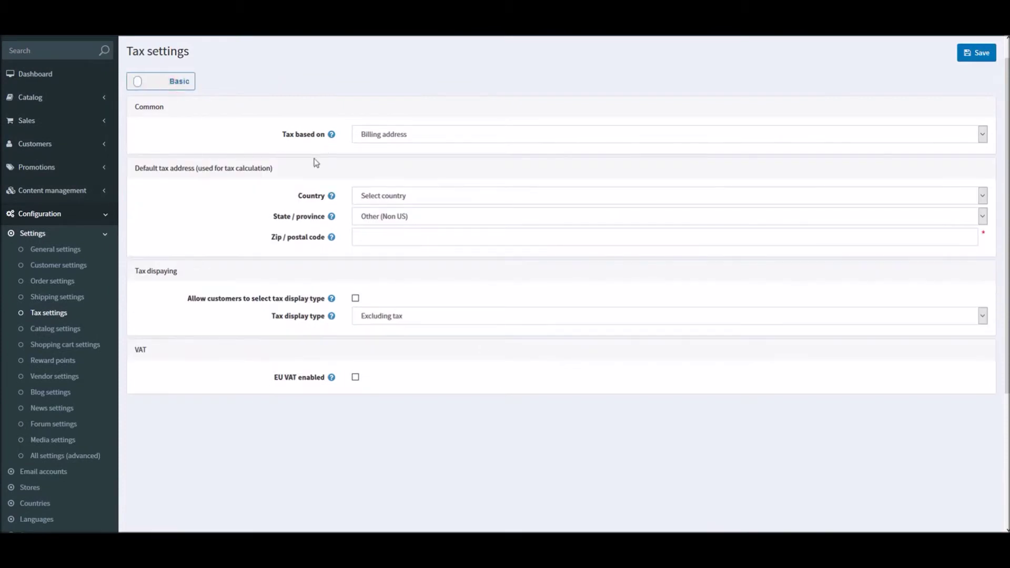
{"action": "left_click", "coordinate": [173, 85]}
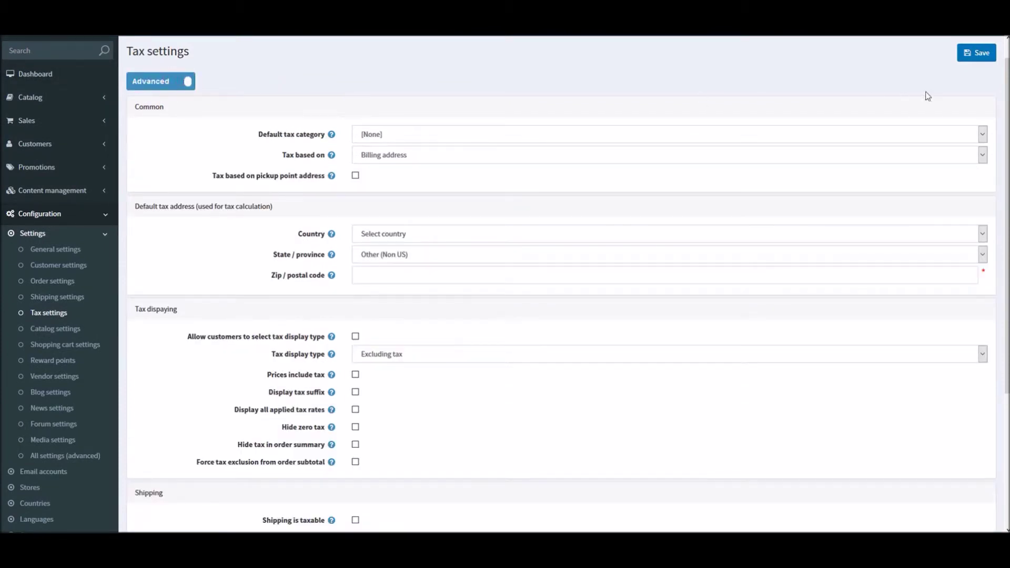
{"action": "scroll", "coordinate": [1008, 89], "scroll_direction": "down", "scroll_amount": 1}
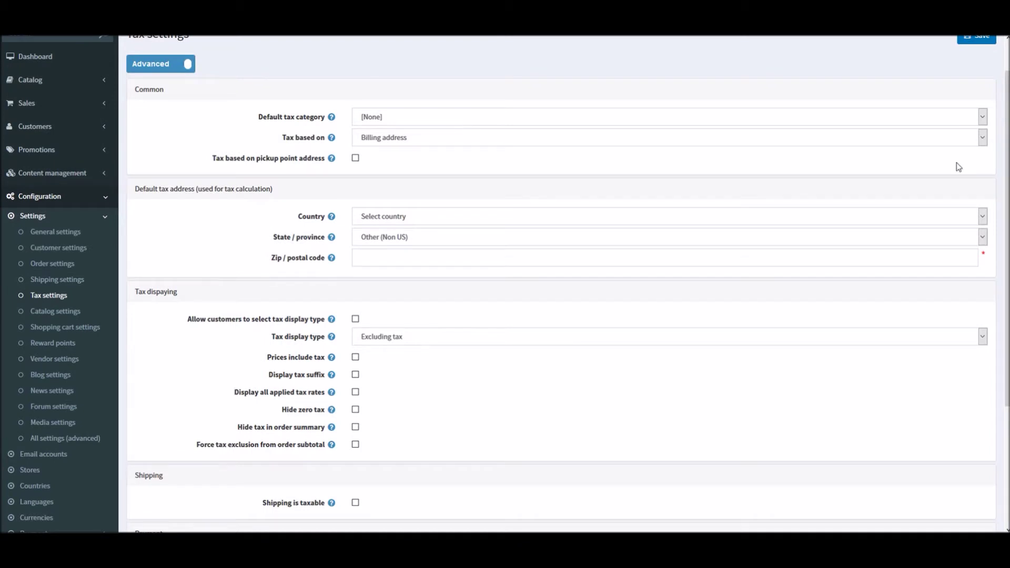
{"action": "left_click", "coordinate": [402, 117]}
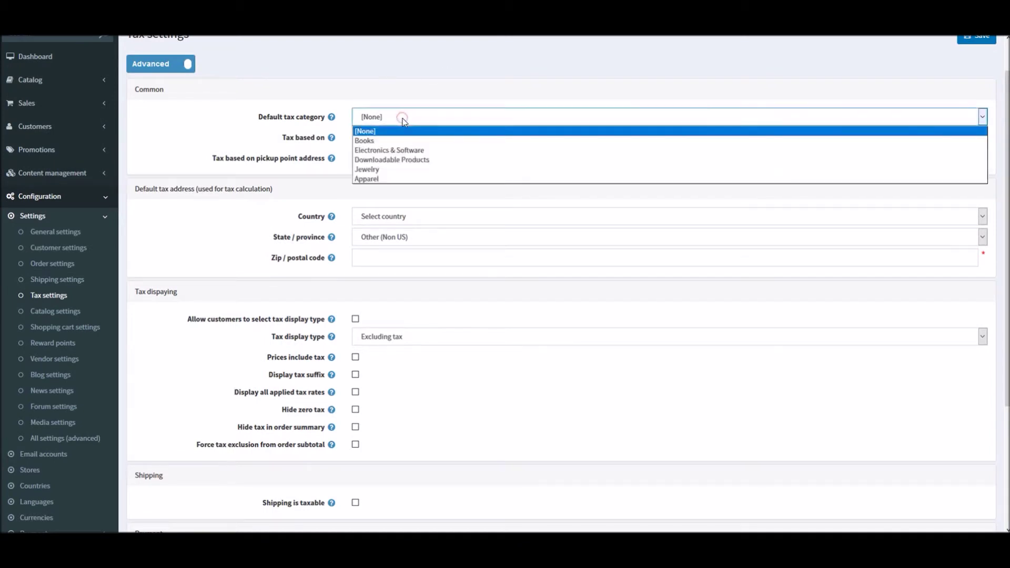
{"action": "left_click", "coordinate": [265, 136]}
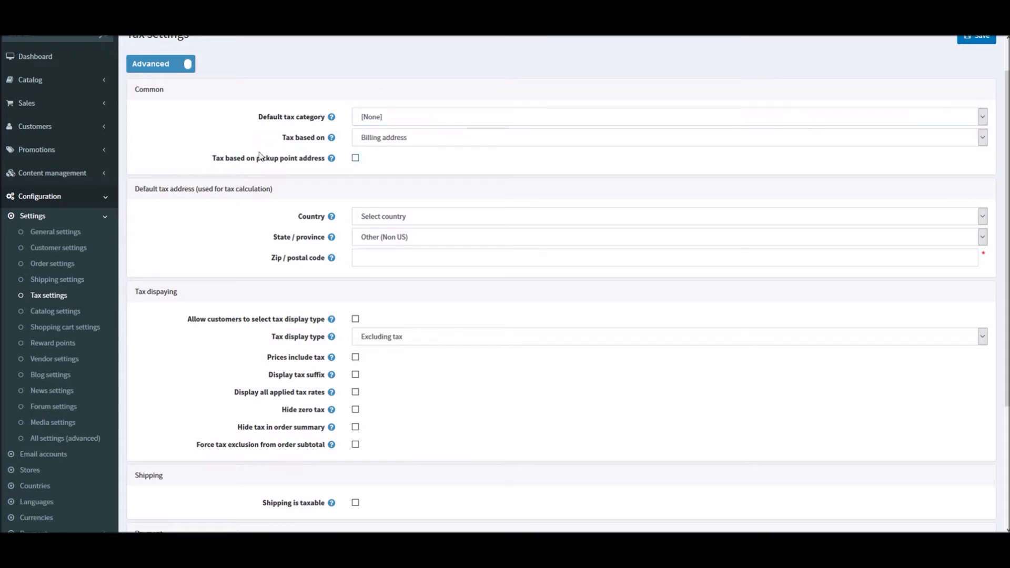
{"action": "left_click", "coordinate": [401, 117]}
{"action": "left_click", "coordinate": [402, 117]}
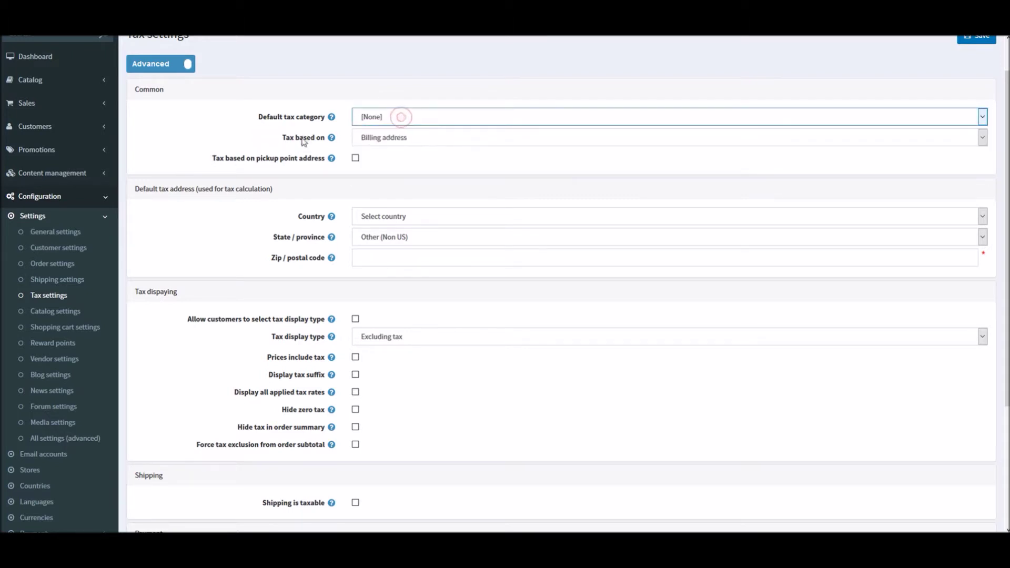
{"action": "left_click", "coordinate": [377, 138]}
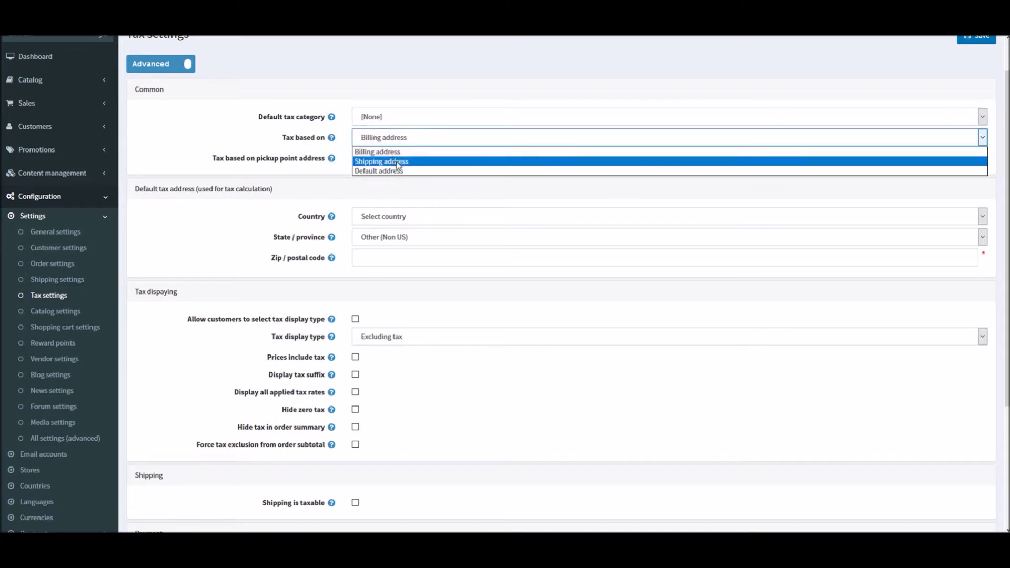
{"action": "left_click", "coordinate": [425, 195]}
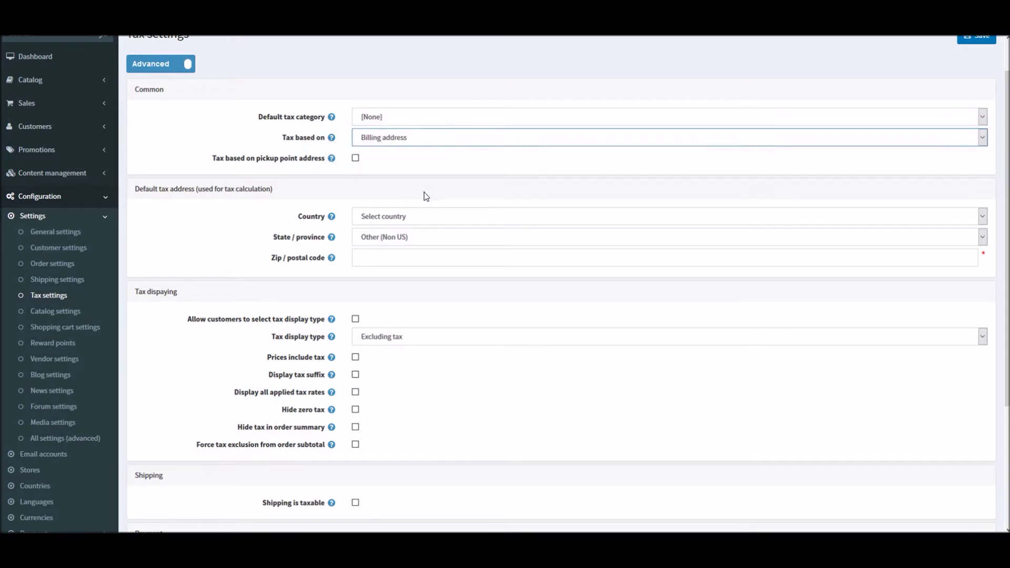
{"action": "left_click", "coordinate": [356, 160]}
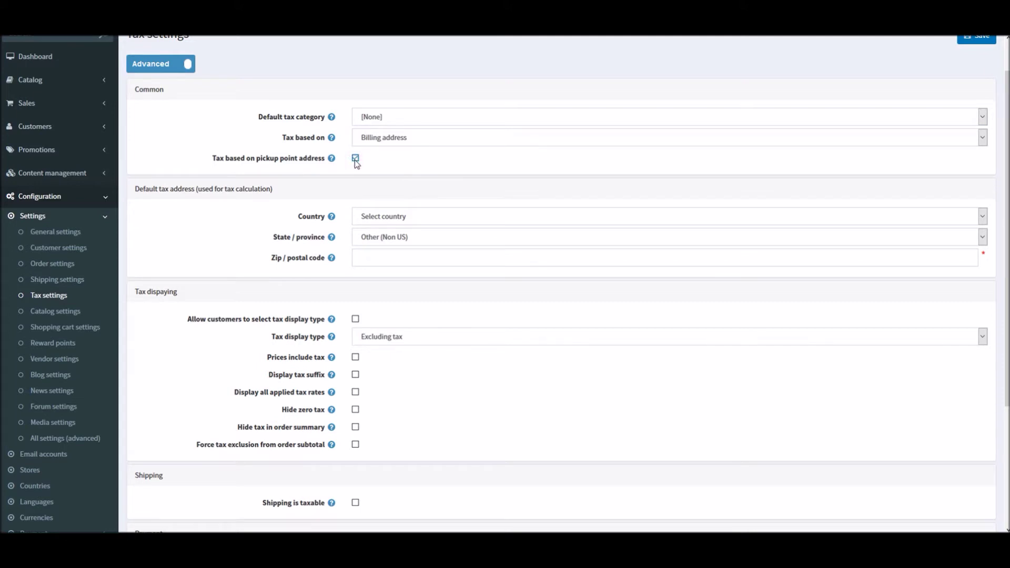
{"action": "left_click", "coordinate": [355, 159]}
{"action": "left_click_drag", "start_coordinate": [145, 197], "coordinate": [236, 201]}
{"action": "left_click", "coordinate": [305, 191]}
{"action": "left_click", "coordinate": [469, 217]}
{"action": "left_click", "coordinate": [467, 216]}
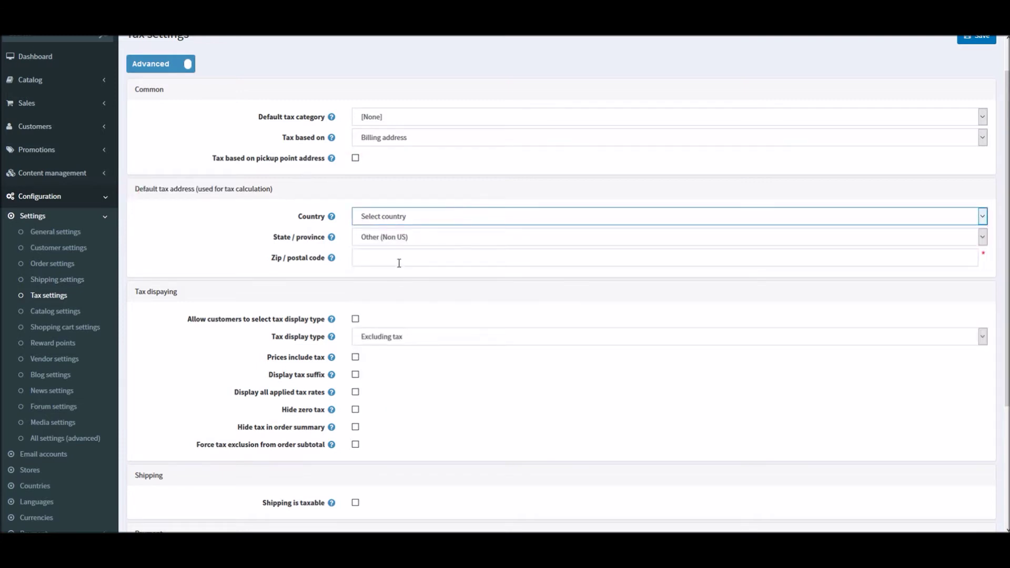
{"action": "left_click", "coordinate": [898, 156]}
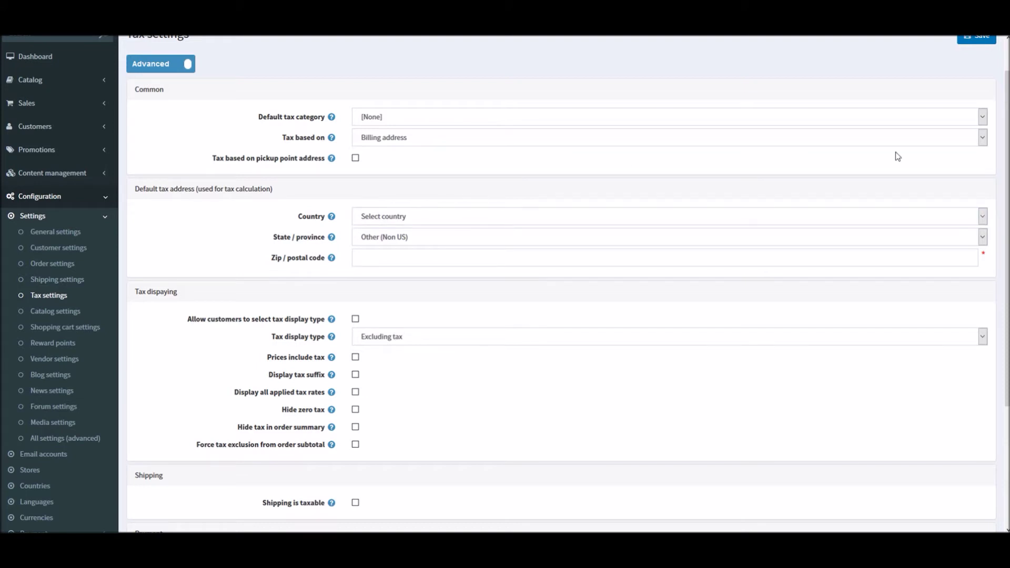
{"action": "left_click_drag", "start_coordinate": [191, 290], "coordinate": [140, 293]}
{"action": "left_click", "coordinate": [251, 299]}
{"action": "scroll", "coordinate": [221, 256], "scroll_direction": "down", "scroll_amount": 2}
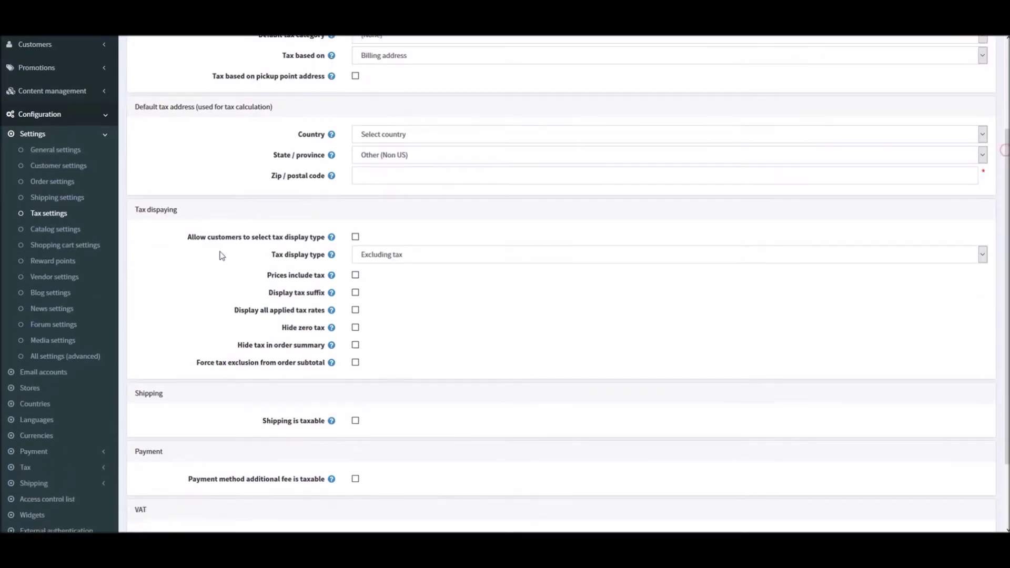
Turn on Display tax suffix, leaving customer choice off and Tax display type on Excluding tax.
{"action": "left_click", "coordinate": [355, 238]}
{"action": "left_click", "coordinate": [356, 237]}
{"action": "left_click", "coordinate": [391, 258]}
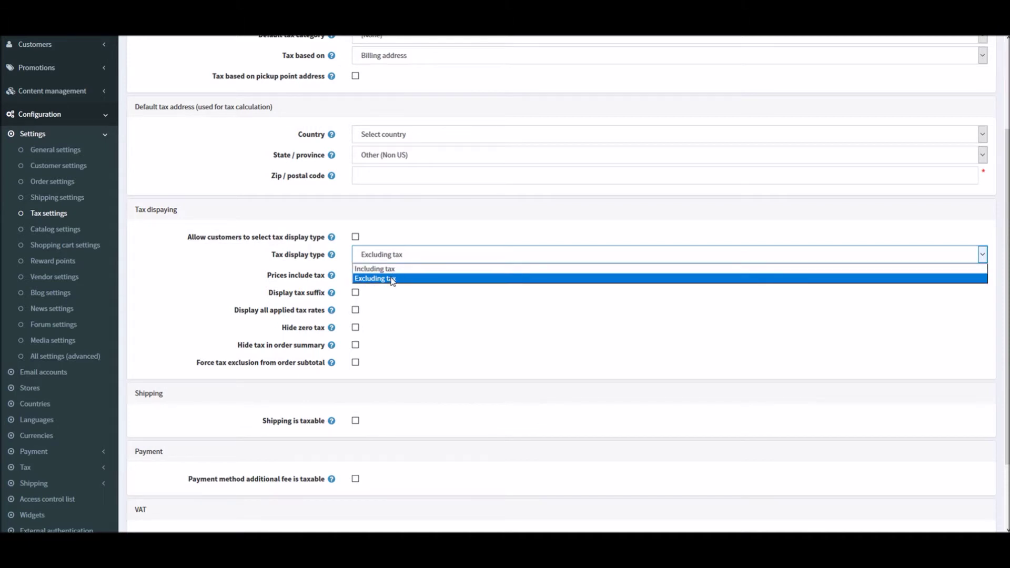
{"action": "left_click", "coordinate": [405, 306]}
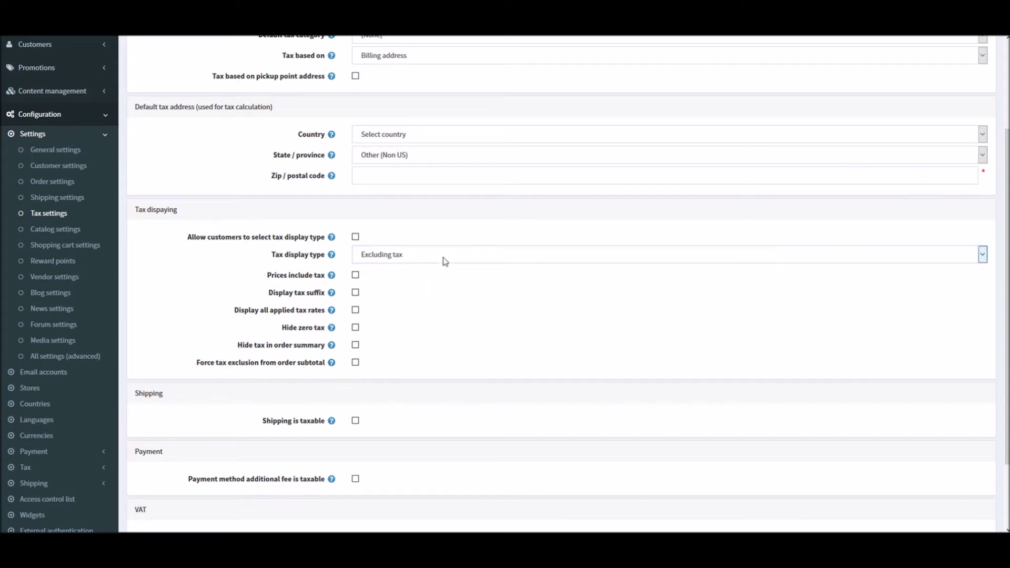
{"action": "left_click", "coordinate": [442, 256]}
{"action": "left_click", "coordinate": [411, 308]}
{"action": "left_click", "coordinate": [355, 275]}
{"action": "scroll", "coordinate": [357, 292], "scroll_direction": "up", "scroll_amount": 2}
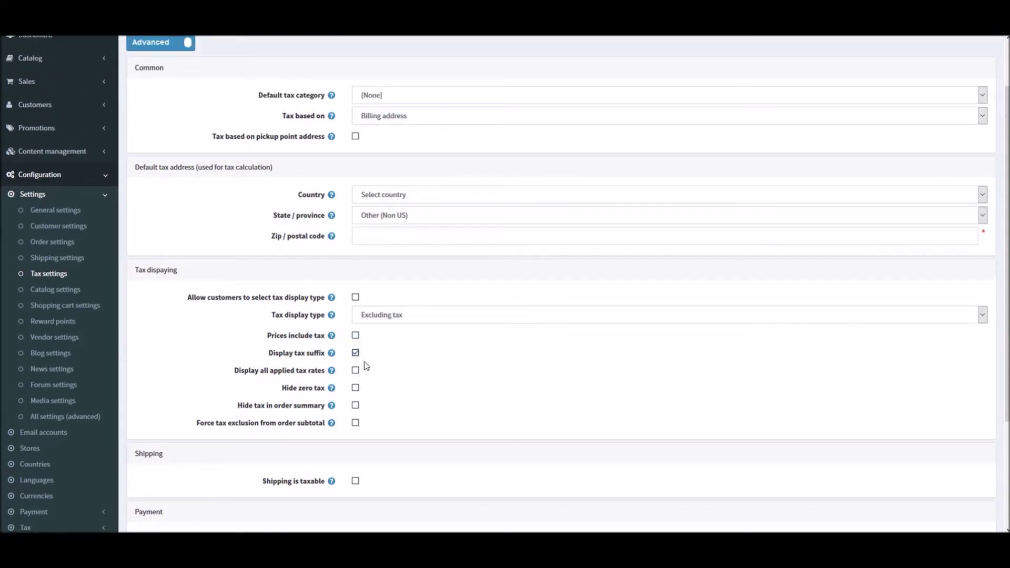
Untick Display tax suffix so every tax display option is unchecked.
{"action": "left_click", "coordinate": [356, 353]}
{"action": "mouse_move", "coordinate": [334, 373]}
{"action": "scroll", "coordinate": [986, 250], "scroll_direction": "down", "scroll_amount": 3}
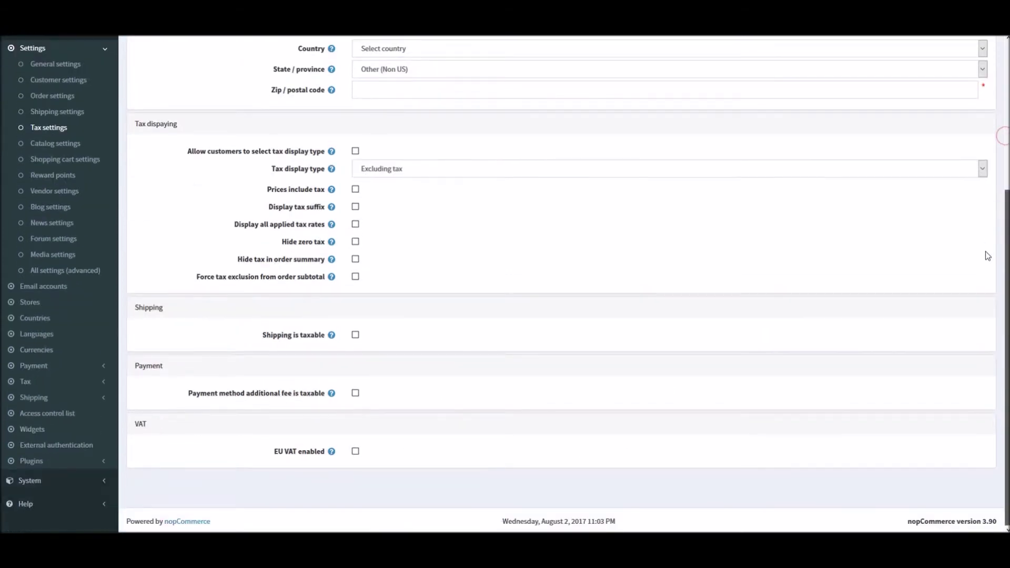
Try the Shipping is taxable options, revert them, and make Payment method additional fee taxable.
{"action": "left_click", "coordinate": [355, 336]}
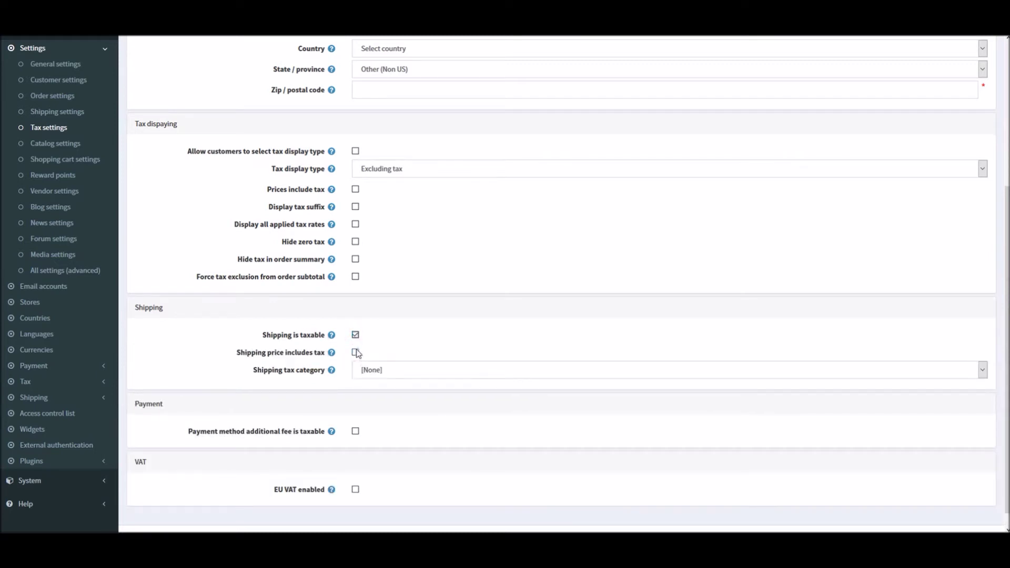
{"action": "left_click", "coordinate": [355, 353]}
{"action": "left_click", "coordinate": [356, 353]}
{"action": "left_click", "coordinate": [414, 371]}
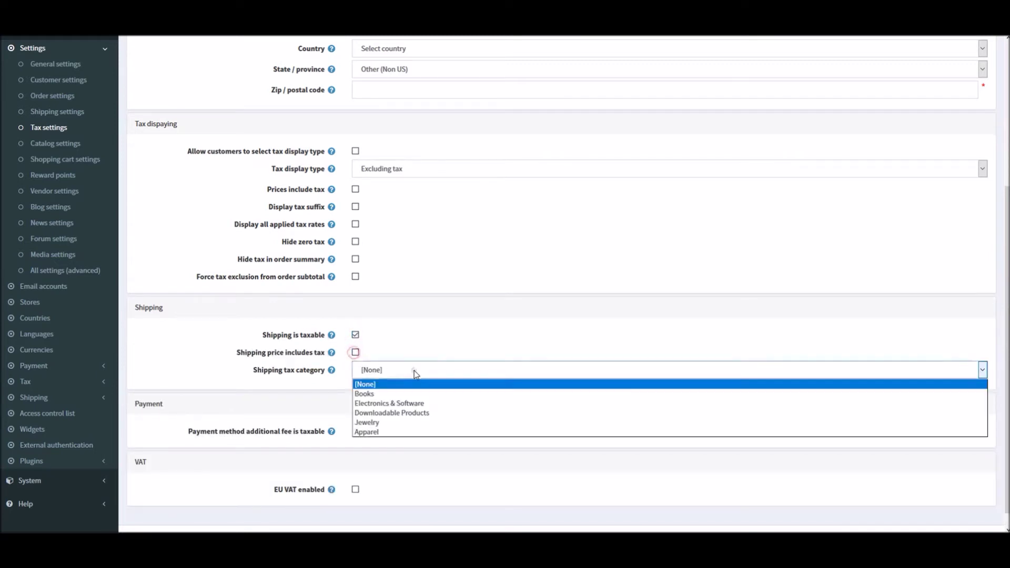
{"action": "left_click", "coordinate": [414, 347]}
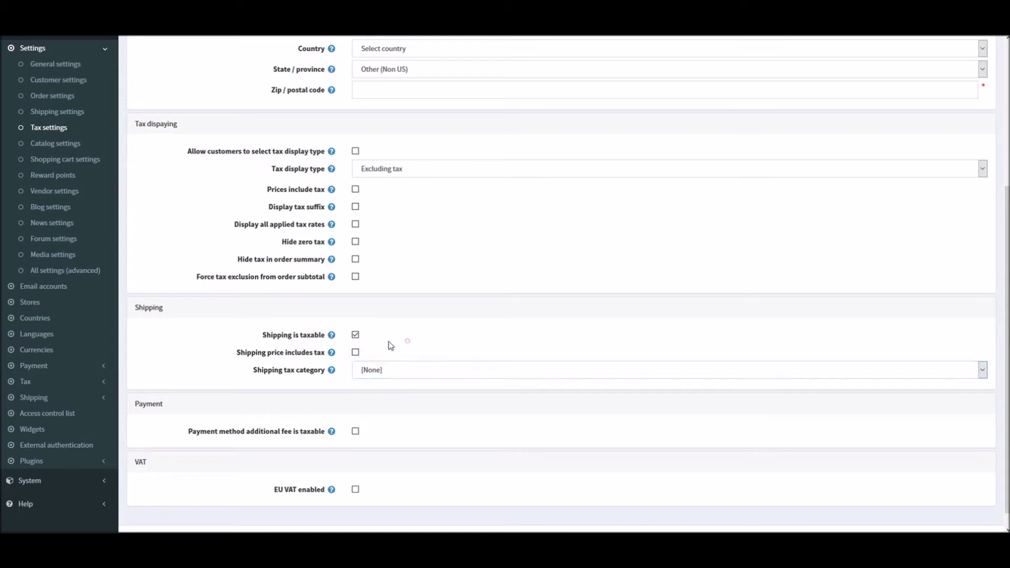
{"action": "left_click", "coordinate": [356, 335]}
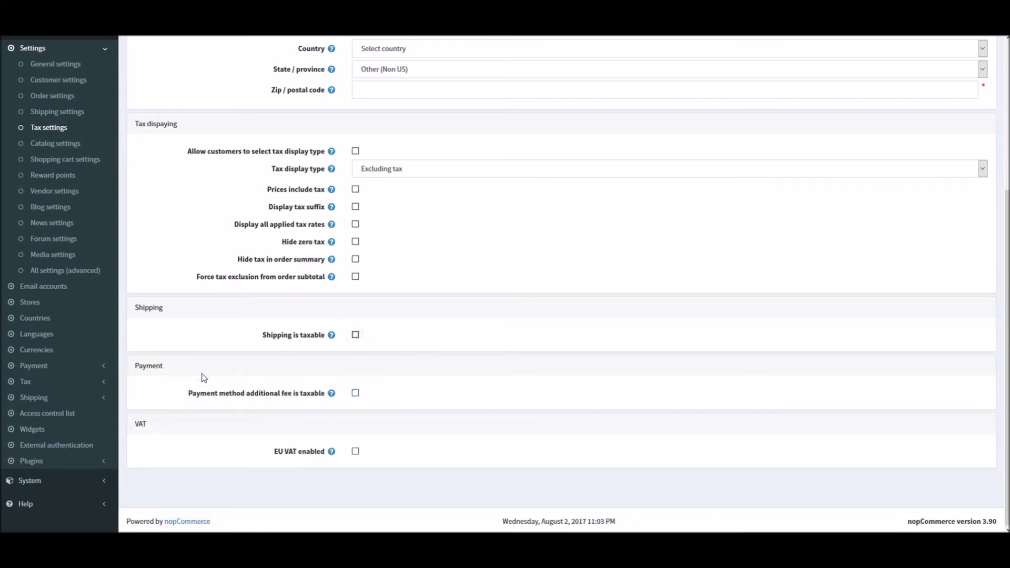
{"action": "left_click", "coordinate": [356, 394]}
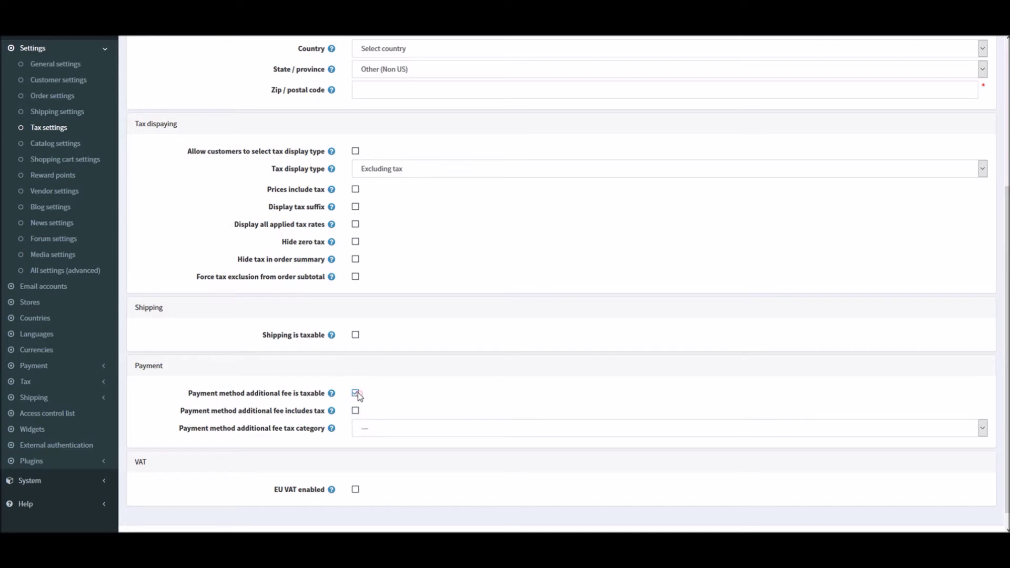
{"action": "left_click", "coordinate": [356, 394]}
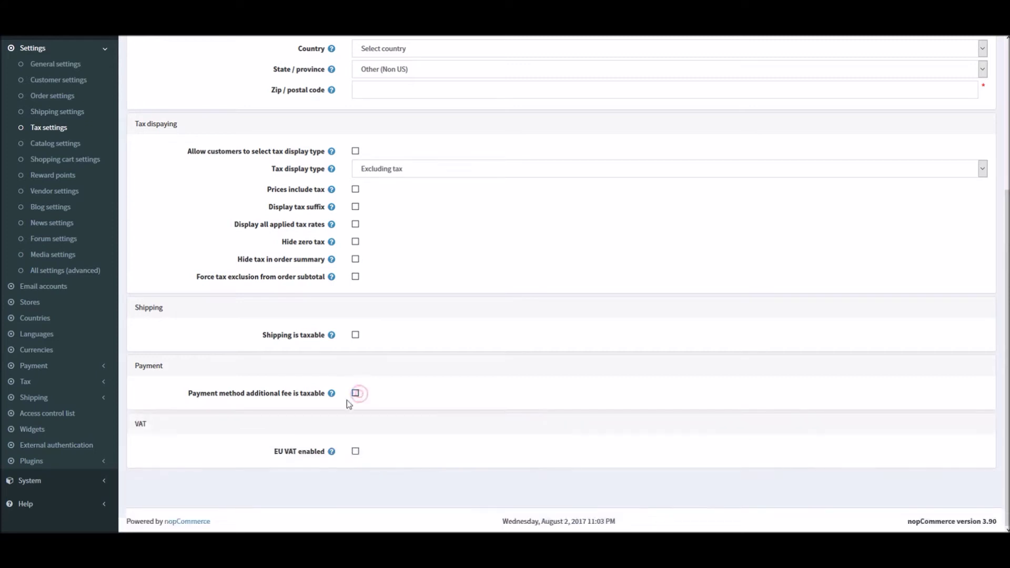
{"action": "double_click", "coordinate": [147, 426]}
{"action": "left_click", "coordinate": [151, 428]}
{"action": "left_click", "coordinate": [356, 451]}
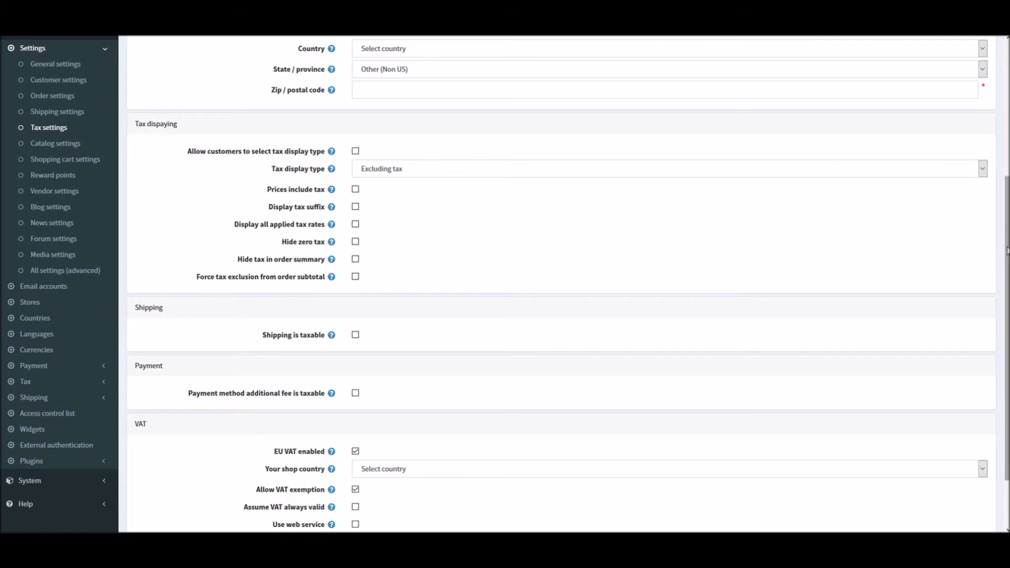
{"action": "left_click_drag", "start_coordinate": [1006, 247], "coordinate": [1001, 120]}
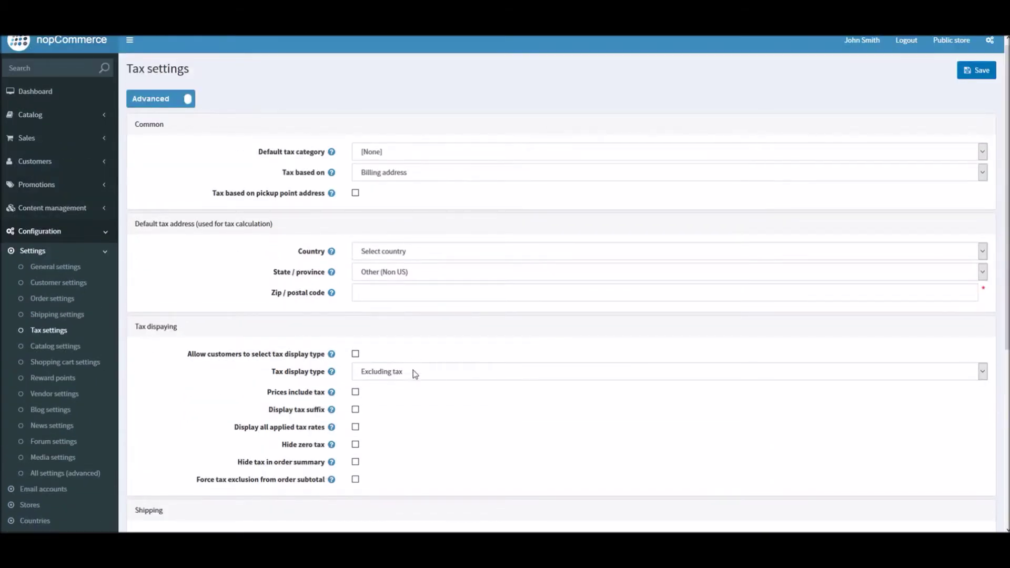
Set Tax based on to Shipping address.
{"action": "left_click", "coordinate": [385, 177]}
{"action": "left_click", "coordinate": [390, 196]}
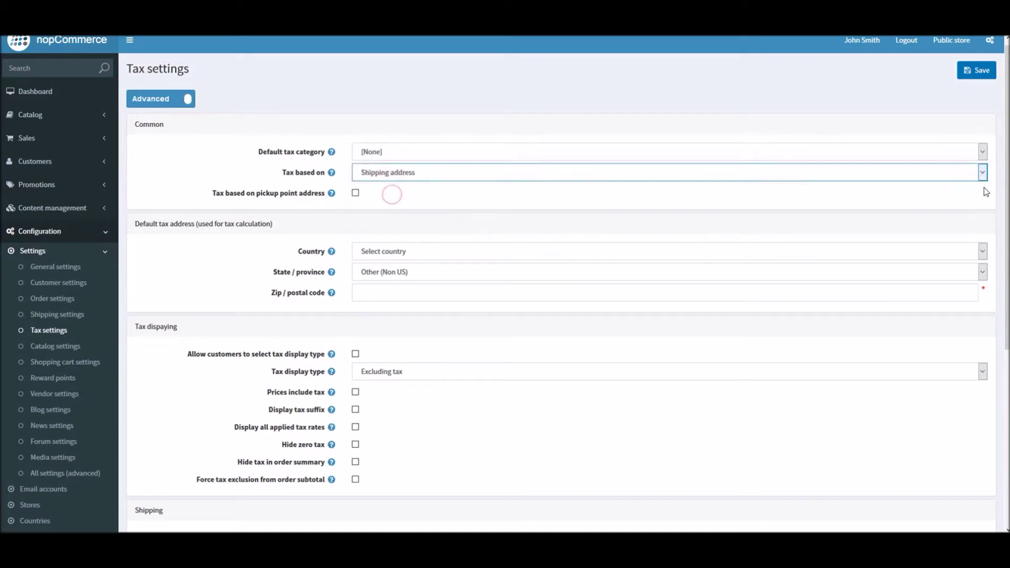
{"action": "left_click_drag", "start_coordinate": [1000, 192], "coordinate": [985, 386]}
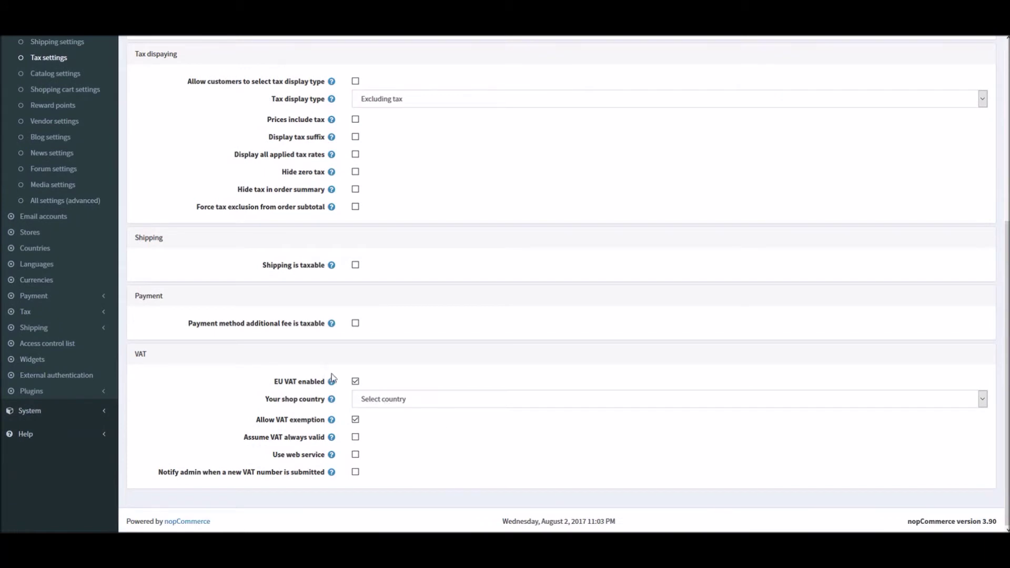
Toggle EU VAT enabled off and back on, leaving it enabled.
{"action": "left_click", "coordinate": [355, 382]}
{"action": "left_click", "coordinate": [355, 382]}
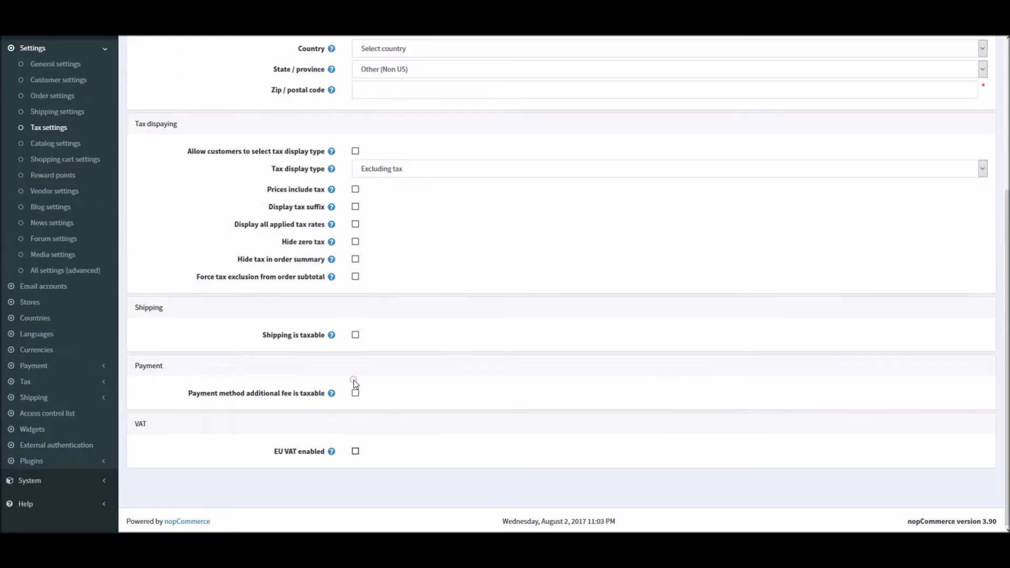
{"action": "left_click", "coordinate": [356, 452]}
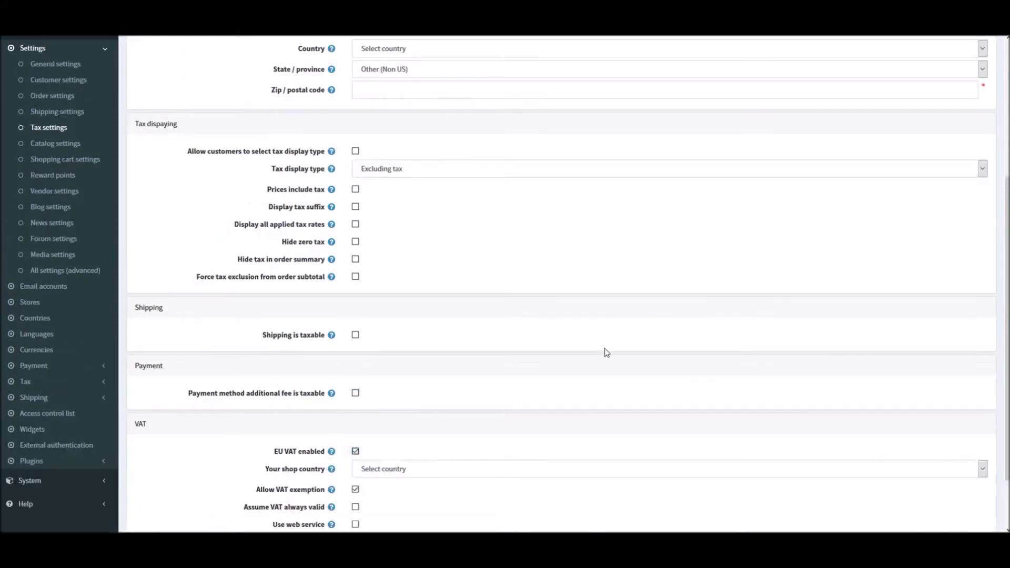
{"action": "scroll", "coordinate": [660, 320], "scroll_direction": "down", "scroll_amount": 2}
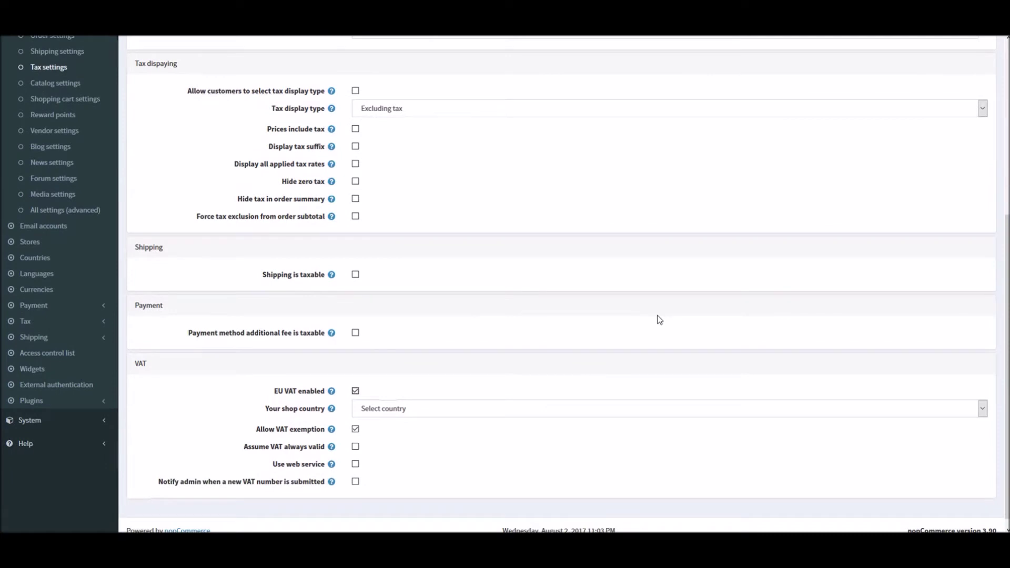
{"action": "scroll", "coordinate": [660, 320], "scroll_direction": "down", "scroll_amount": 1}
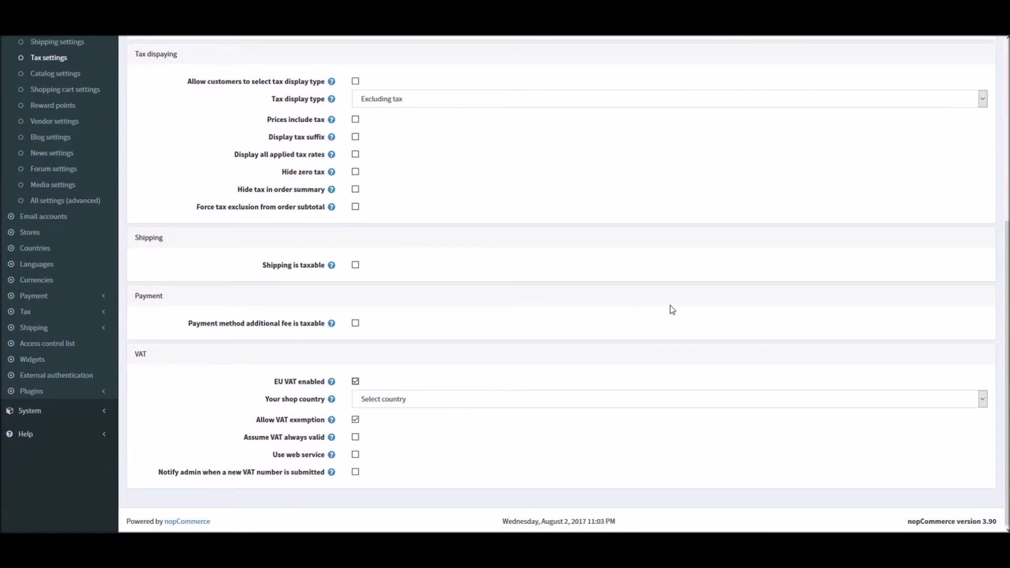
Try the shop country list and VAT checkboxes, leaving every VAT option unchanged.
{"action": "left_click", "coordinate": [409, 399]}
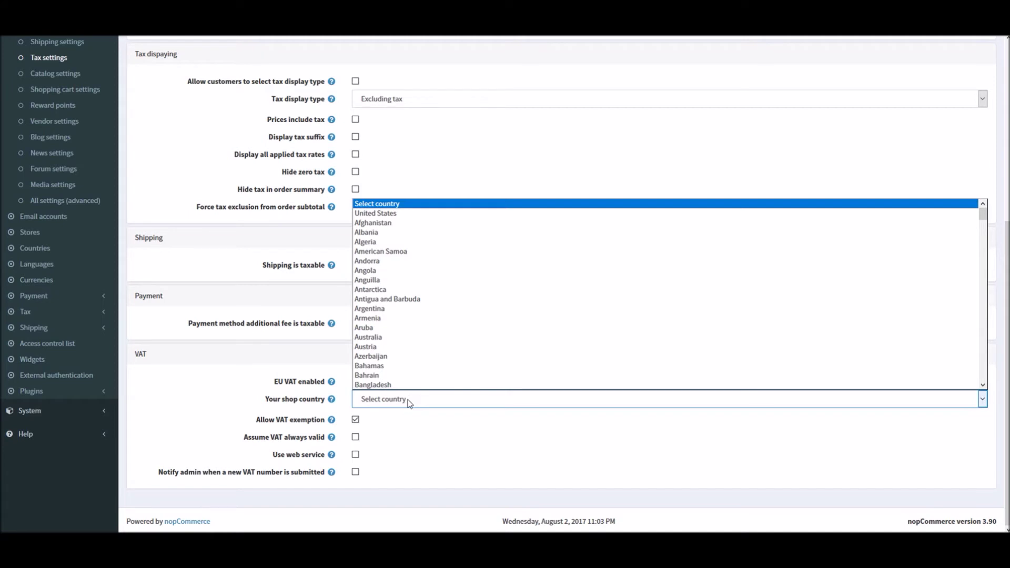
{"action": "left_click", "coordinate": [424, 415]}
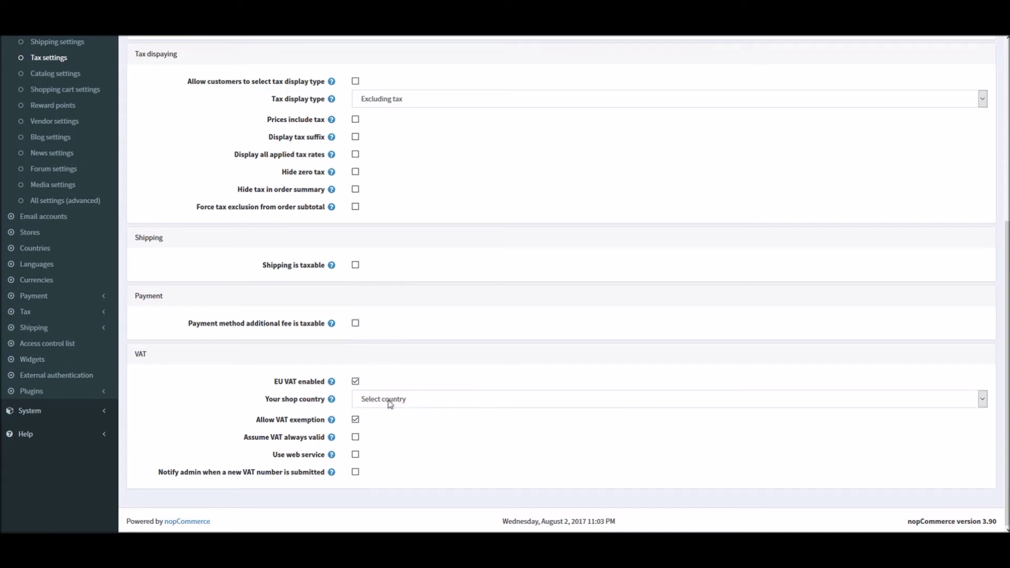
{"action": "left_click", "coordinate": [356, 421]}
{"action": "left_click", "coordinate": [356, 456]}
{"action": "left_click", "coordinate": [357, 456]}
{"action": "left_click", "coordinate": [356, 472]}
{"action": "left_click", "coordinate": [356, 474]}
{"action": "scroll", "coordinate": [990, 150], "scroll_direction": "up", "scroll_amount": 5}
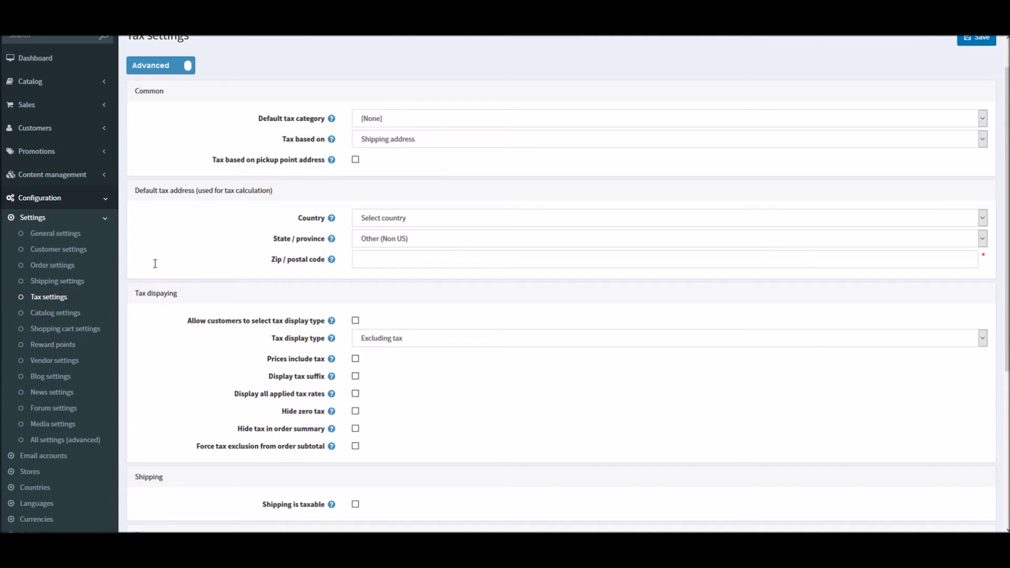
Collapse Settings in the sidebar and open Configuration > Tax > Tax categories.
{"action": "left_click", "coordinate": [41, 219]}
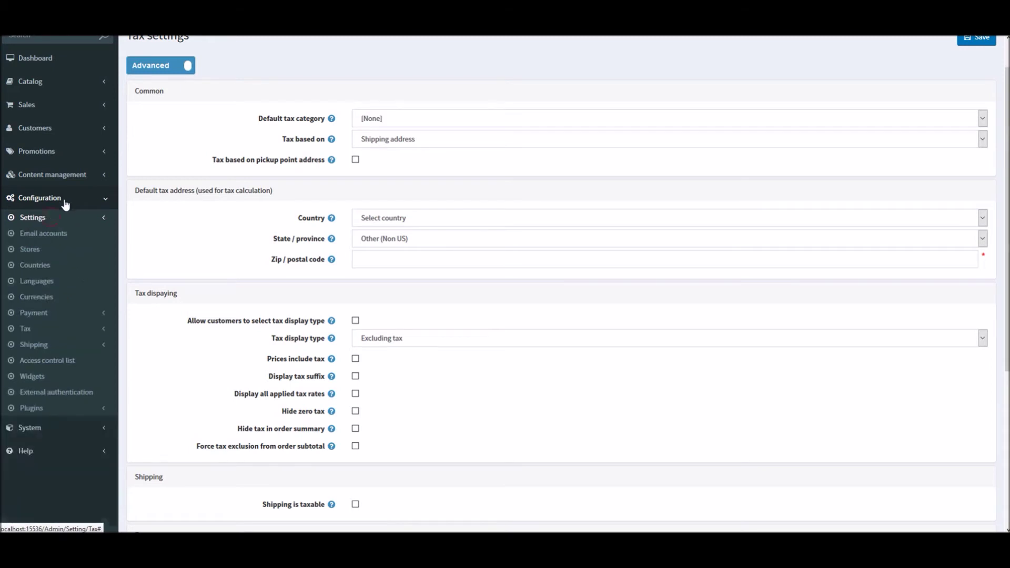
{"action": "left_click", "coordinate": [26, 330]}
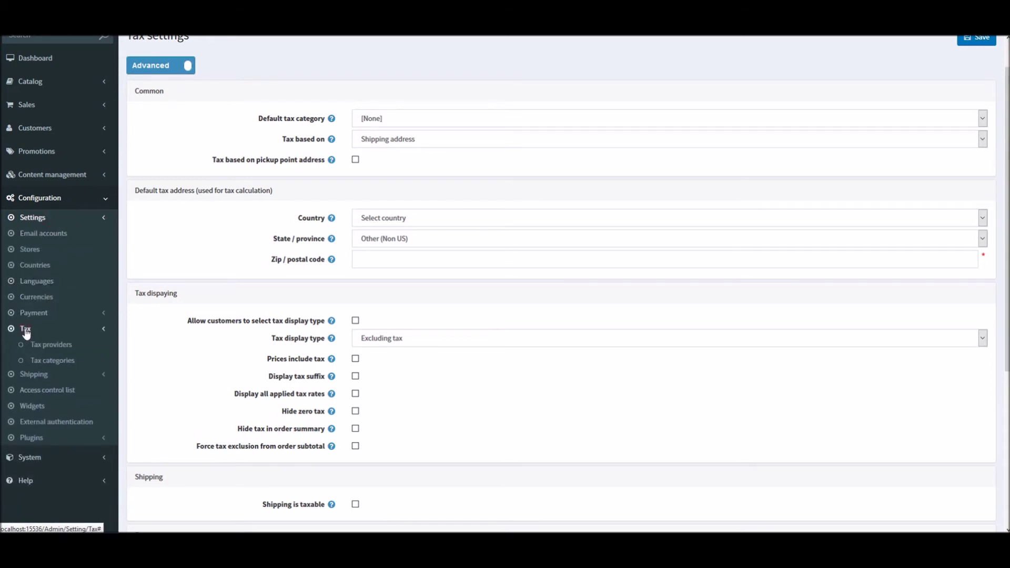
{"action": "left_click", "coordinate": [63, 363]}
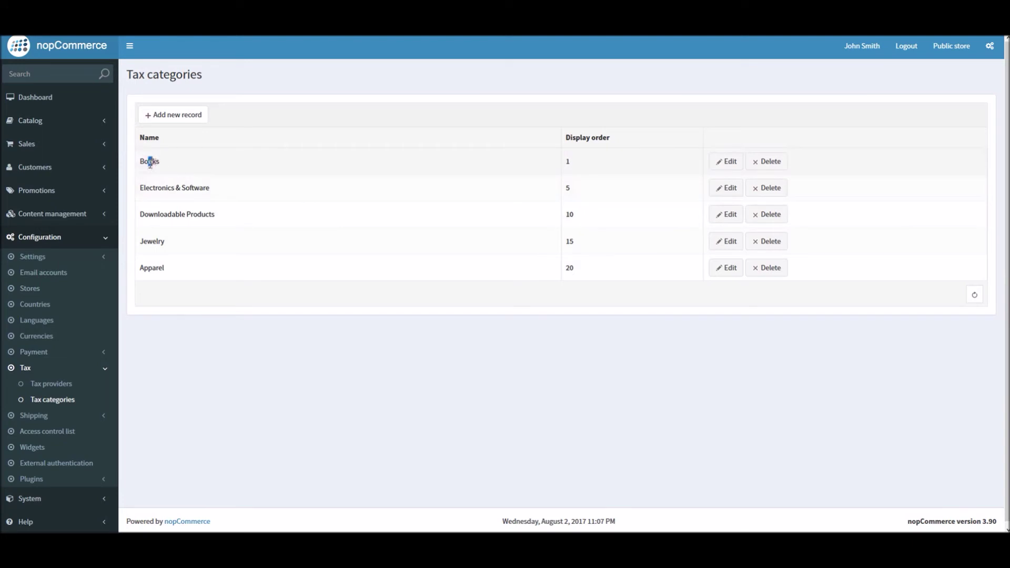
Highlight the Books and Electronics & Software entries in the tax categories list.
{"action": "double_click", "coordinate": [178, 166]}
{"action": "left_click_drag", "start_coordinate": [212, 188], "coordinate": [139, 198]}
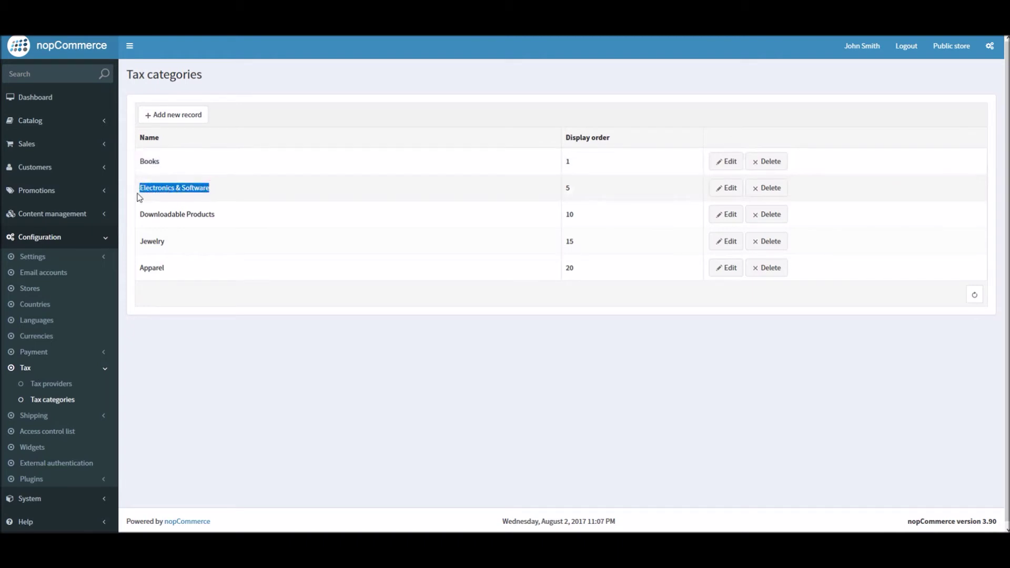
{"action": "left_click", "coordinate": [225, 191]}
Add a tax category named 'Computer' with display order 21 and save it.
{"action": "left_click", "coordinate": [179, 114]}
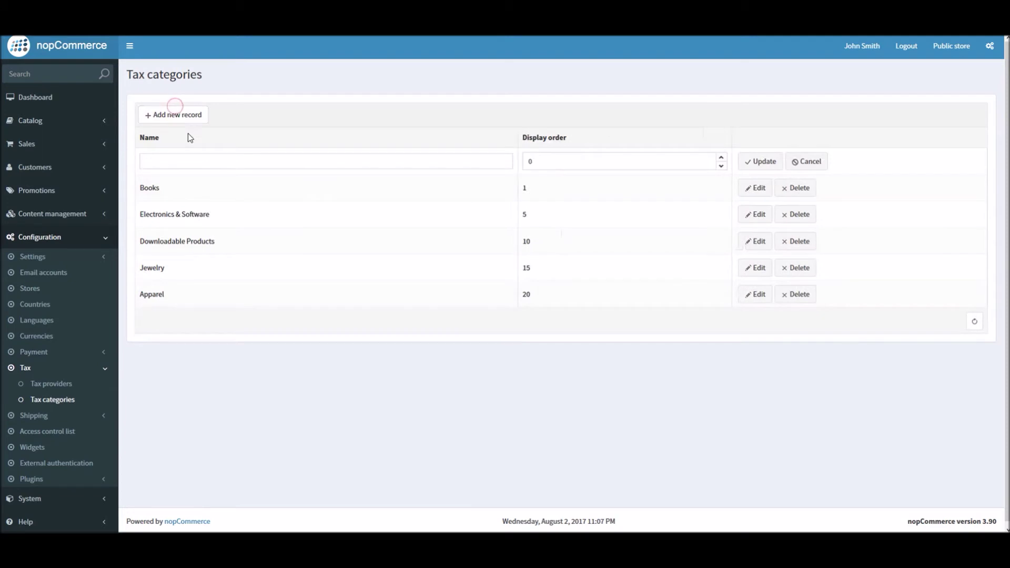
{"action": "left_click", "coordinate": [181, 159]}
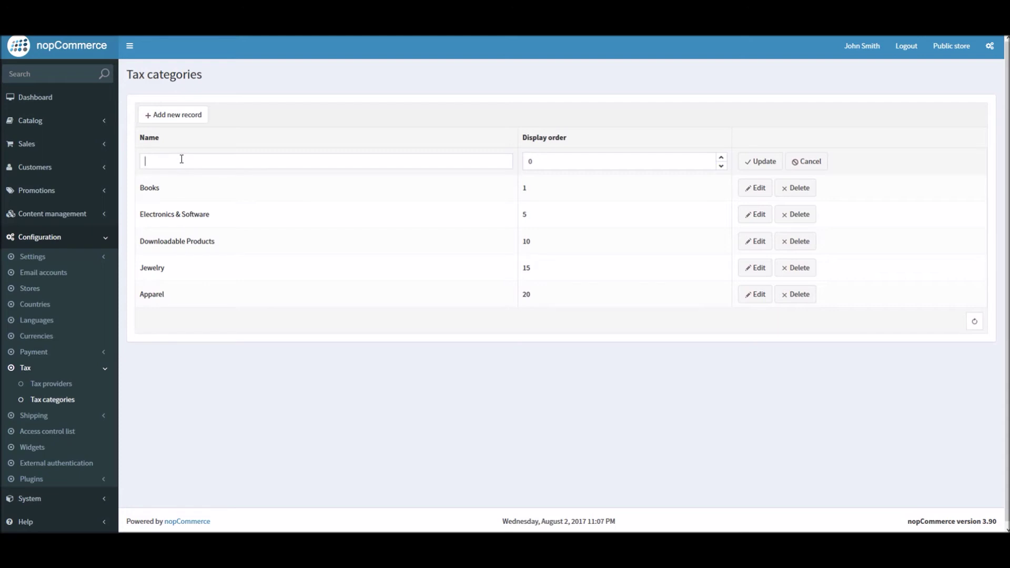
{"action": "type", "text": "Computer"}
{"action": "left_click", "coordinate": [669, 155]}
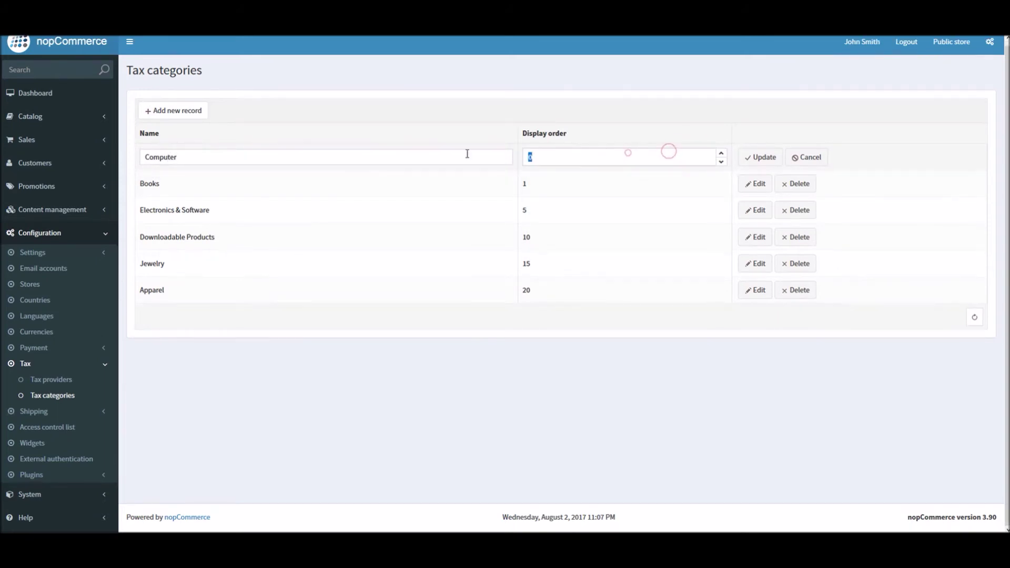
{"action": "type", "text": "21"}
{"action": "left_click", "coordinate": [541, 158]}
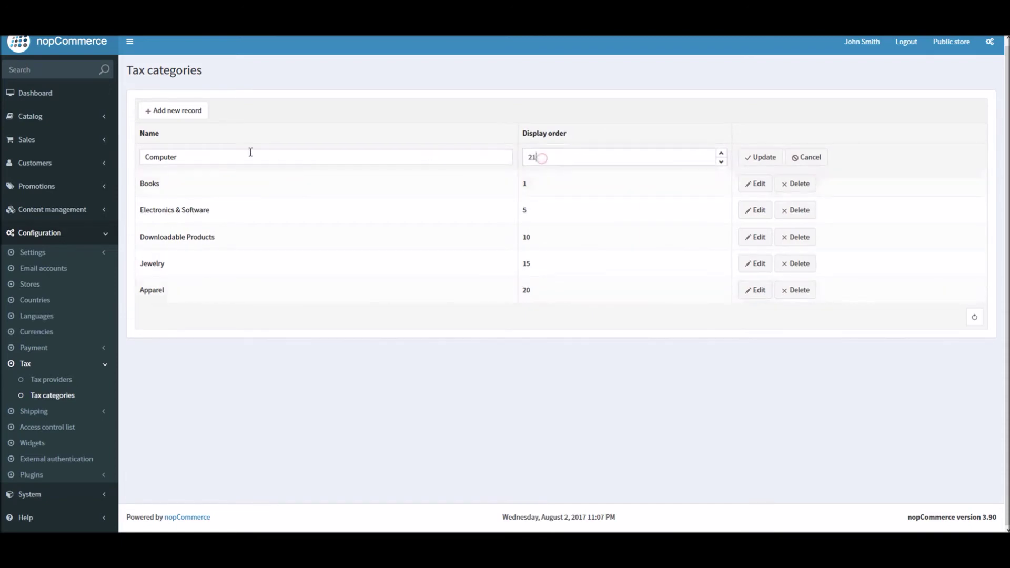
{"action": "left_click", "coordinate": [766, 157]}
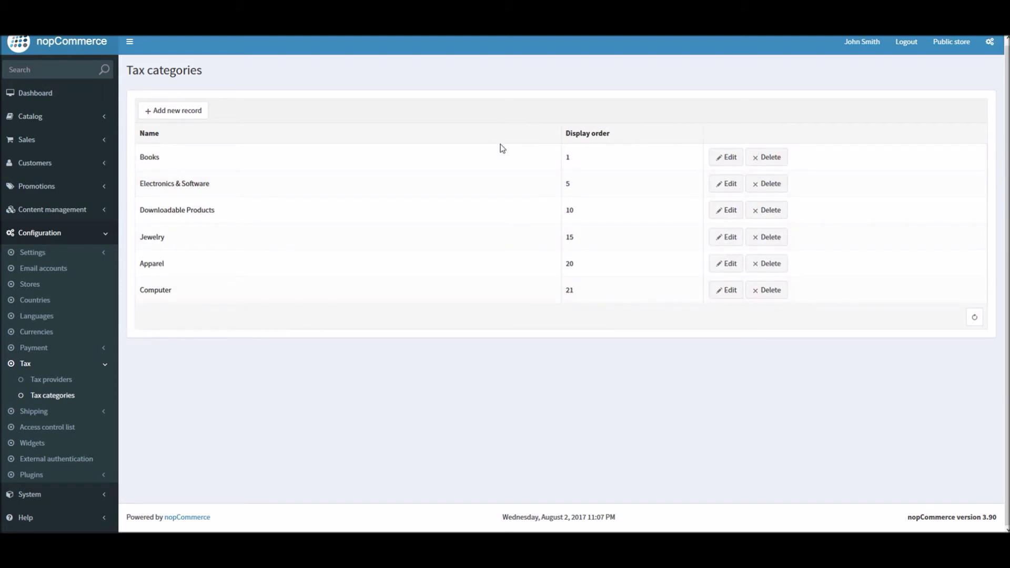
Point out the new Computer category (order 21), then configure the Manual tax provider.
{"action": "left_click_drag", "start_coordinate": [174, 290], "coordinate": [136, 292]}
{"action": "double_click", "coordinate": [570, 290]}
{"action": "left_click", "coordinate": [349, 332]}
{"action": "left_click", "coordinate": [53, 379]}
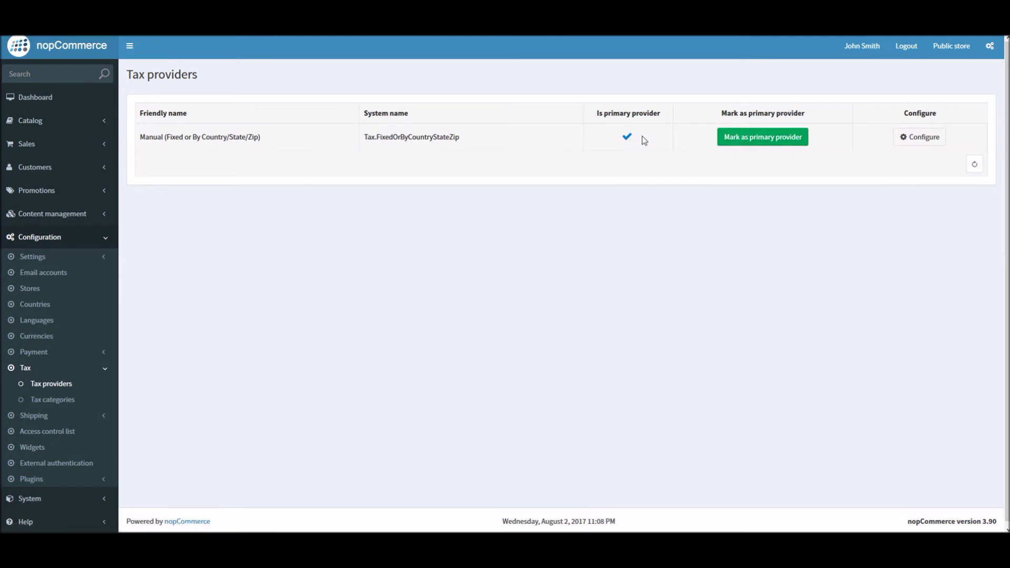
{"action": "left_click", "coordinate": [916, 136]}
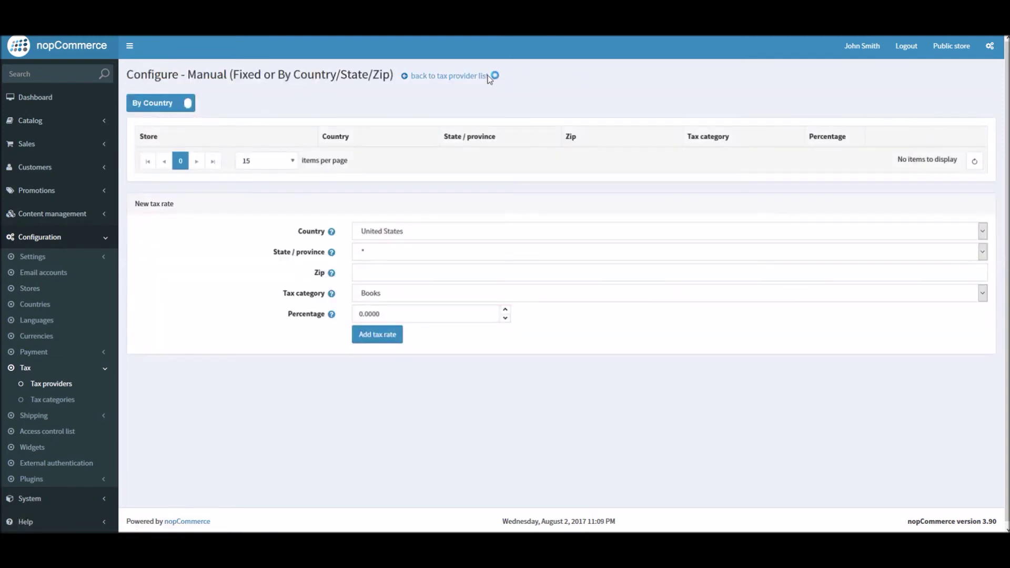
Under Fixed rate, set Books to 5 and Electronics & Software to 10, then return to By Country.
{"action": "left_click", "coordinate": [167, 106]}
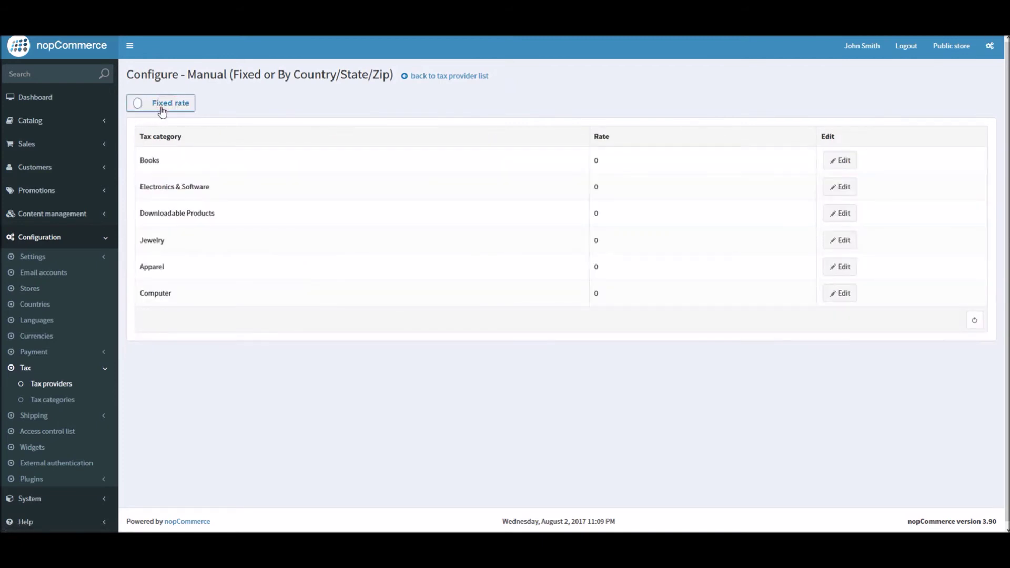
{"action": "left_click", "coordinate": [840, 160]}
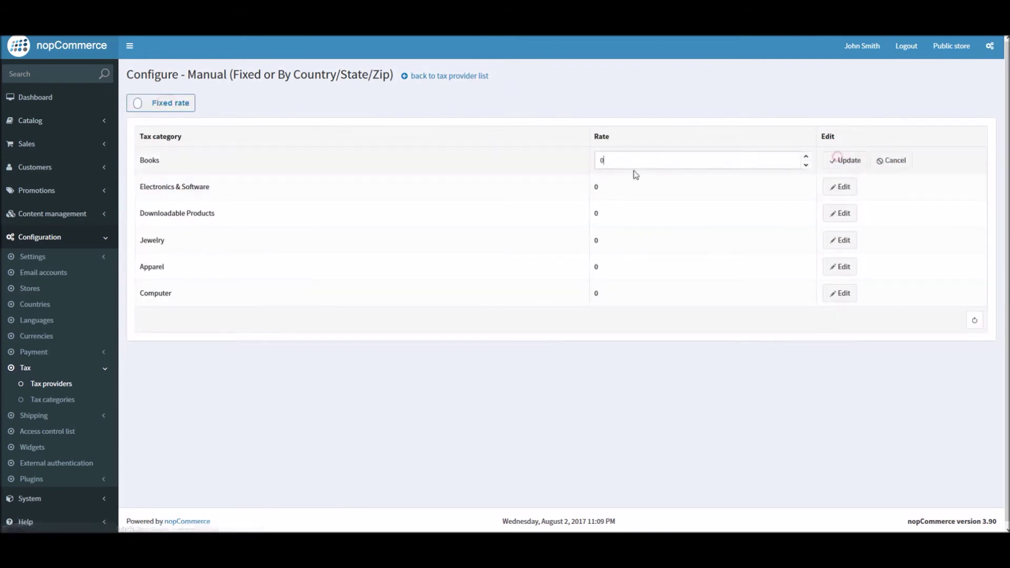
{"action": "double_click", "coordinate": [624, 164]}
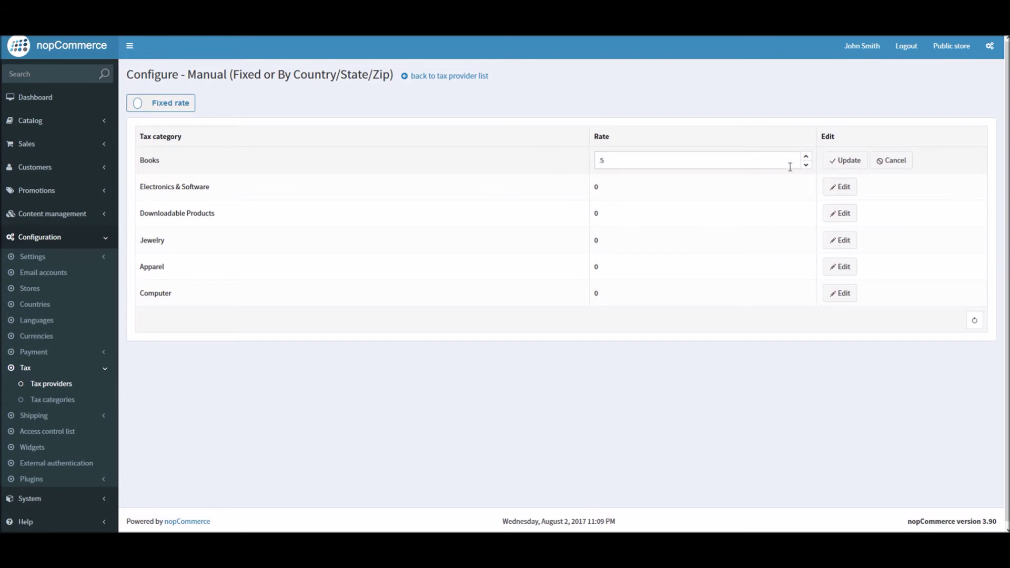
{"action": "left_click", "coordinate": [845, 160]}
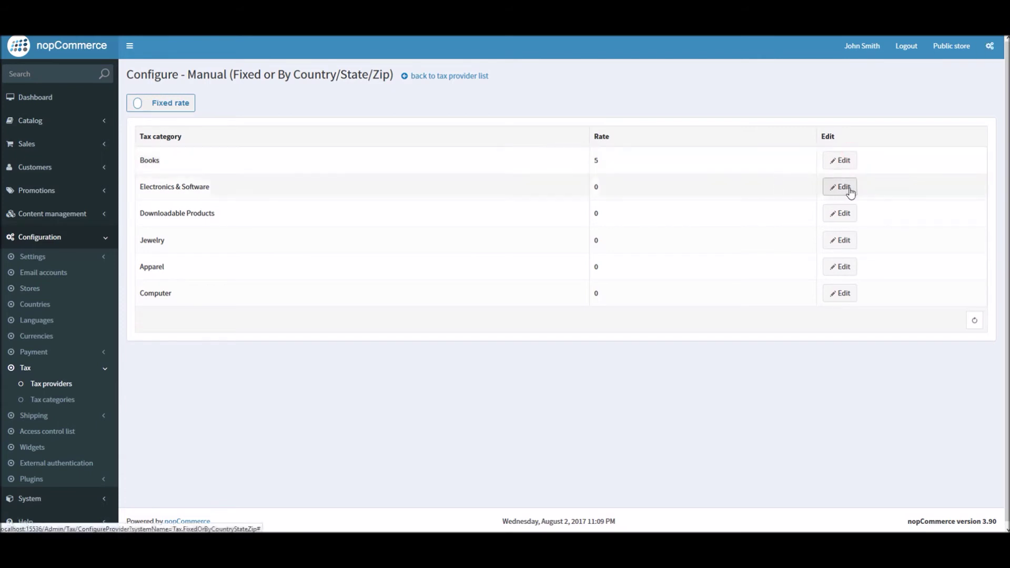
{"action": "left_click", "coordinate": [851, 191]}
{"action": "double_click", "coordinate": [680, 191]}
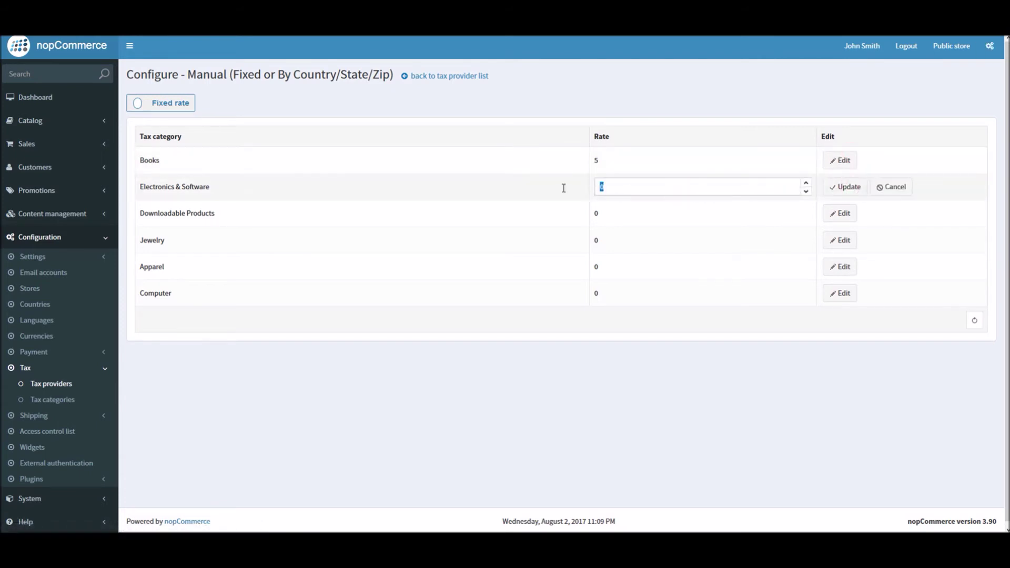
{"action": "type", "text": "10"}
{"action": "left_click", "coordinate": [842, 187]}
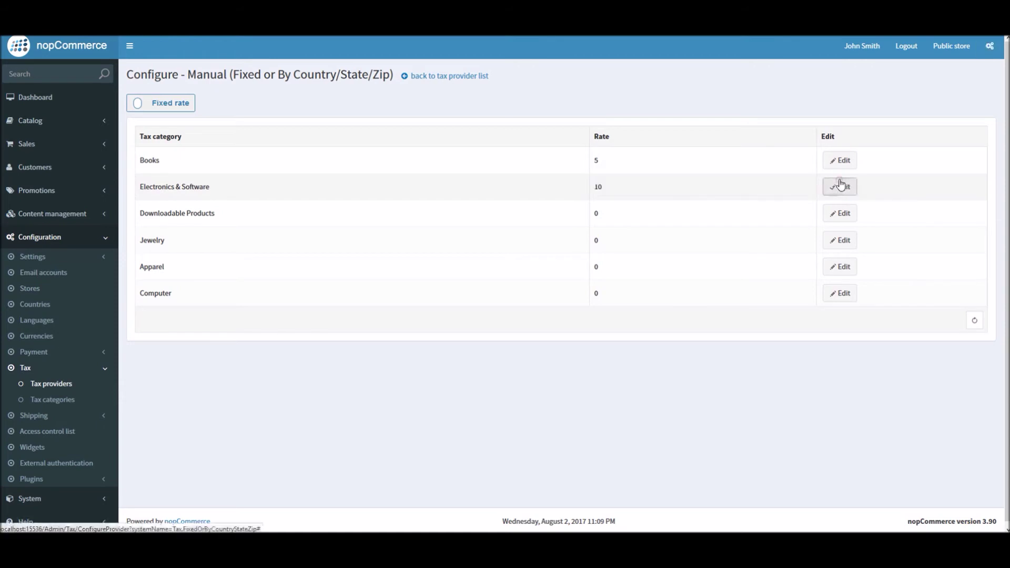
{"action": "left_click", "coordinate": [155, 105]}
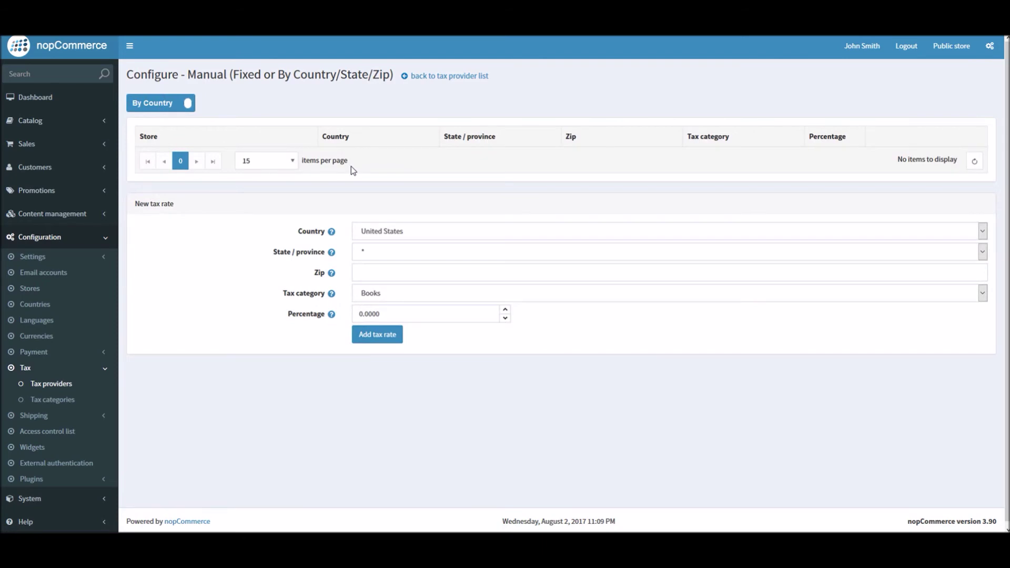
Choose United States and Texas as the new tax rate's location.
{"action": "left_click", "coordinate": [425, 232]}
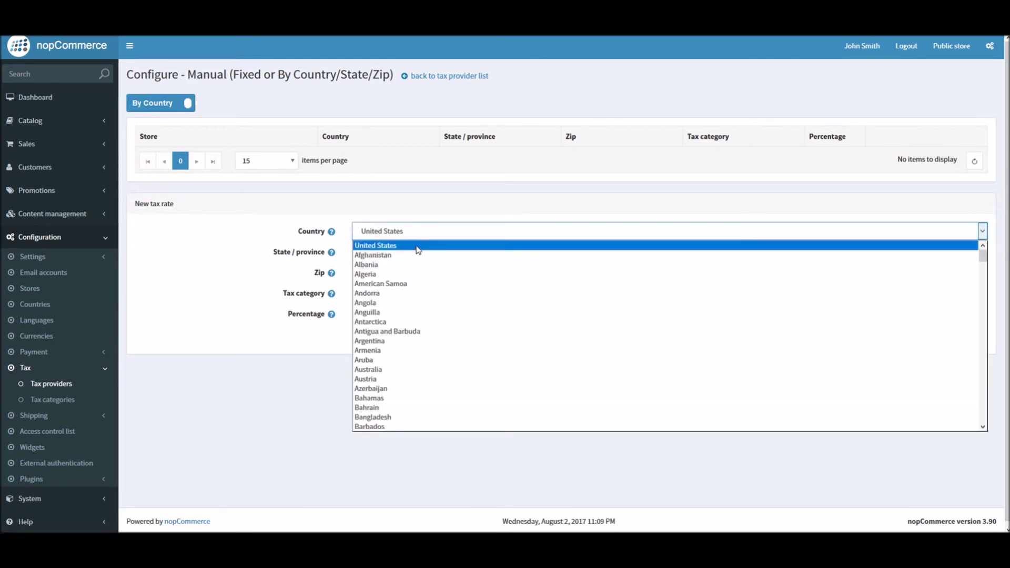
{"action": "left_click", "coordinate": [419, 248]}
{"action": "left_click", "coordinate": [404, 252]}
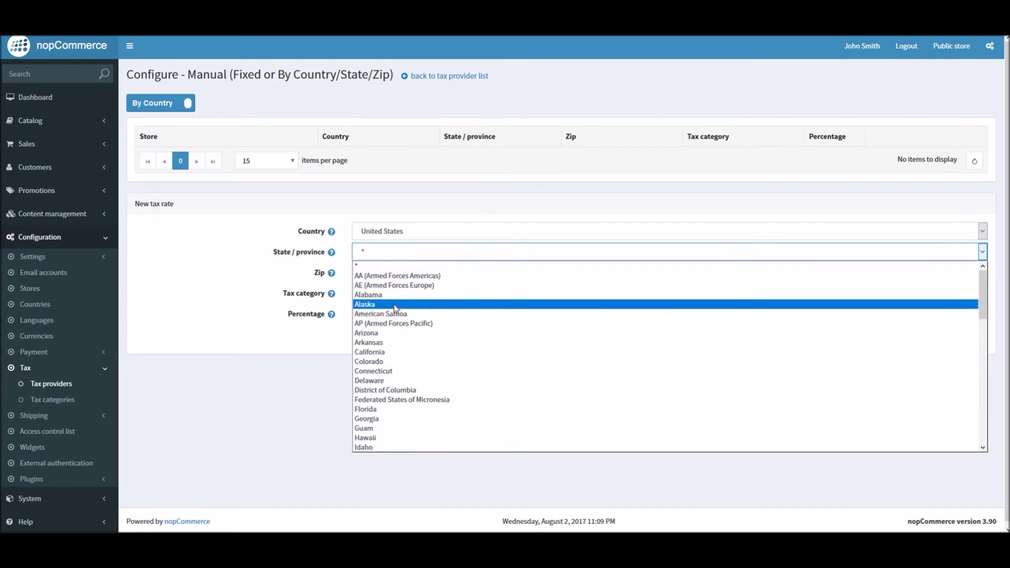
{"action": "key", "text": "t"}
{"action": "scroll", "coordinate": [937, 411], "scroll_direction": "up", "scroll_amount": 4}
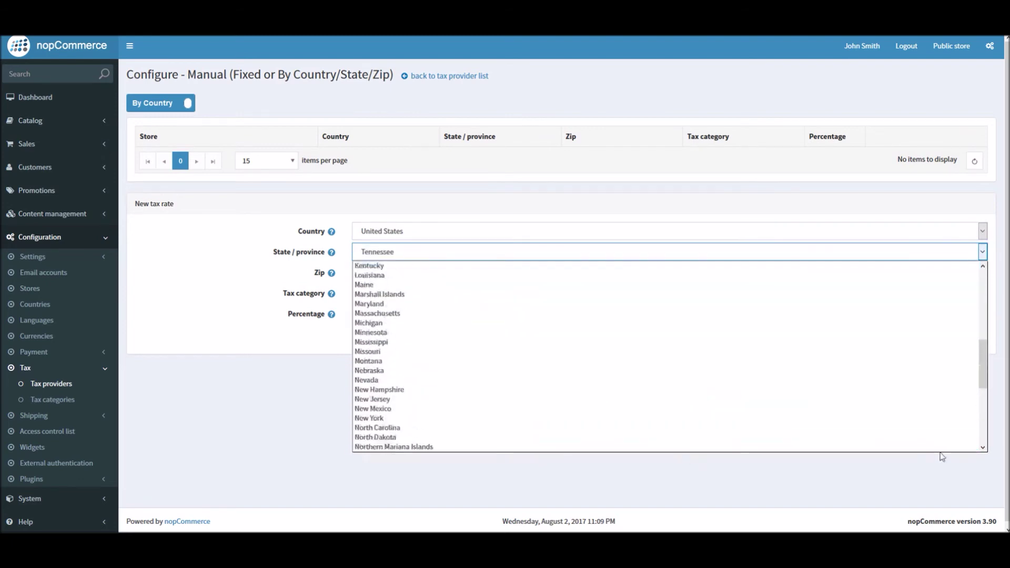
{"action": "key", "text": "t"}
{"action": "key", "text": "t"}
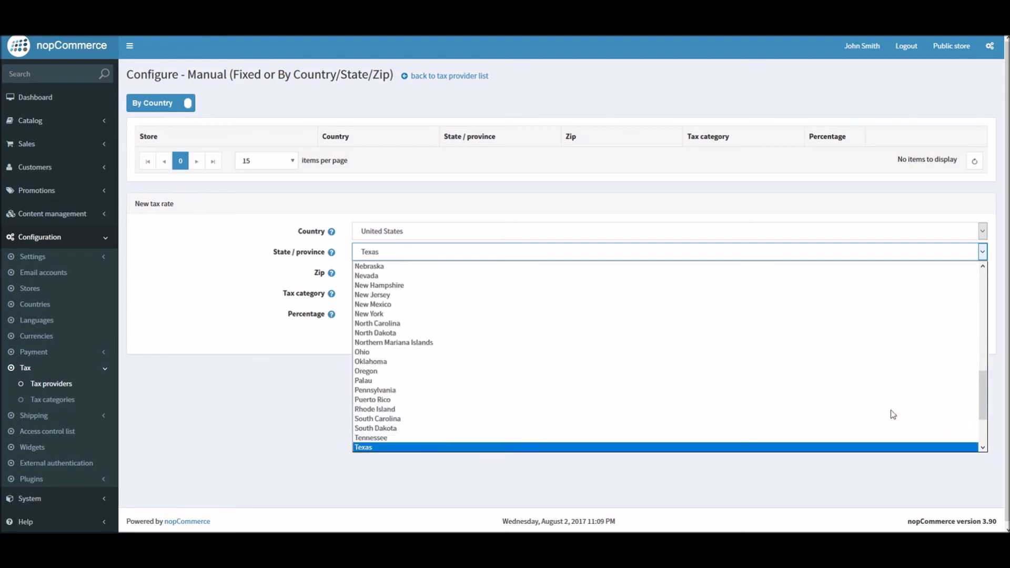
{"action": "key", "text": "Return"}
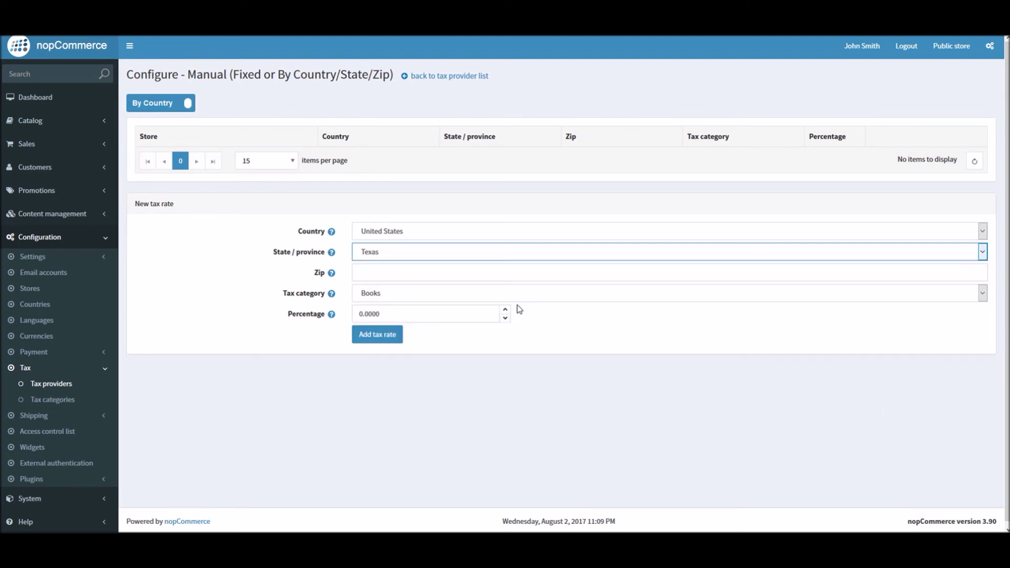
Enter zip 11111, keep the Books category, set 10 percent, and add the rate.
{"action": "left_click", "coordinate": [471, 273]}
{"action": "type", "text": "11111"}
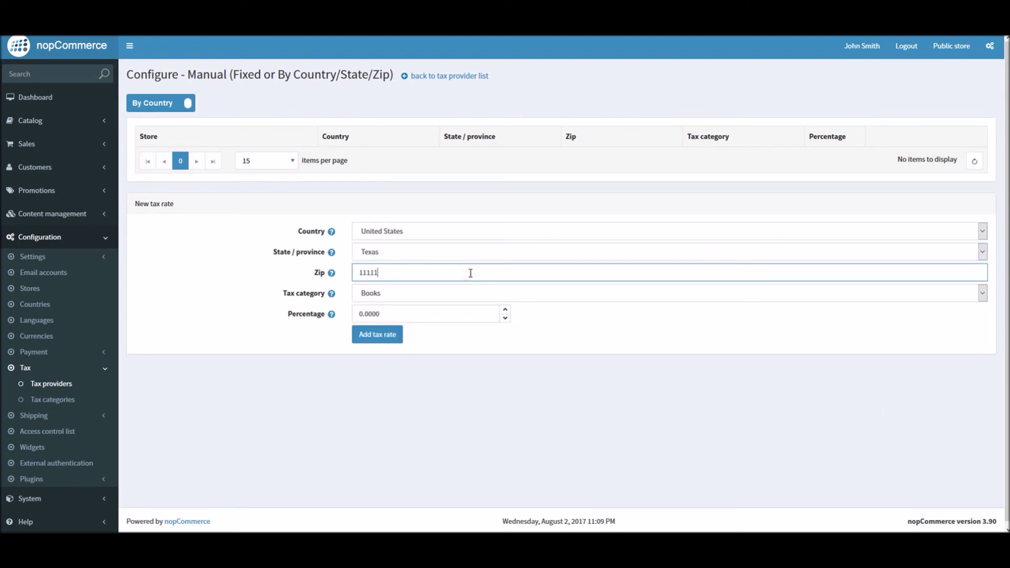
{"action": "left_click", "coordinate": [412, 298]}
{"action": "left_click", "coordinate": [409, 294]}
{"action": "key", "text": "Tab"}
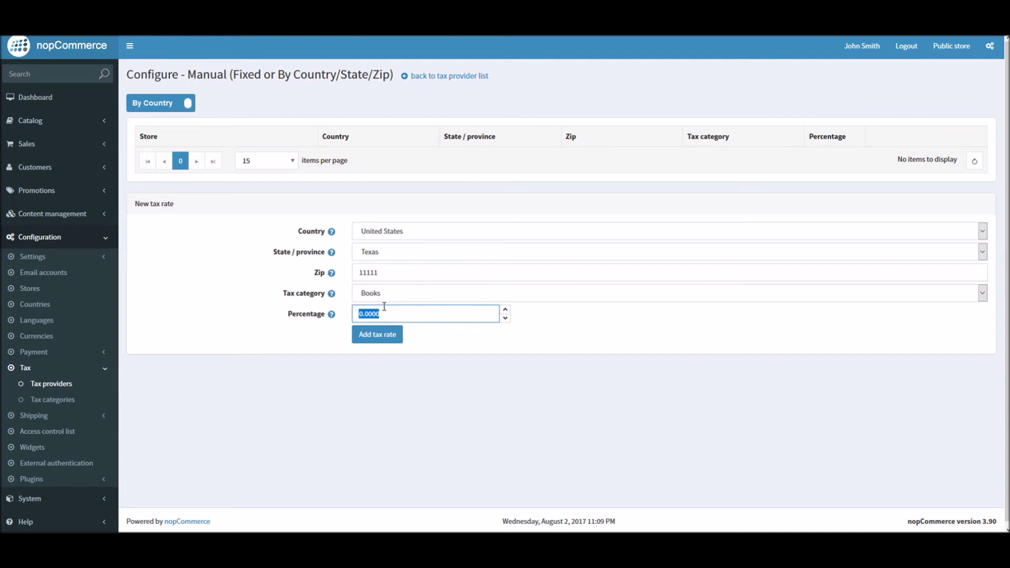
{"action": "type", "text": "10"}
{"action": "left_click", "coordinate": [386, 334]}
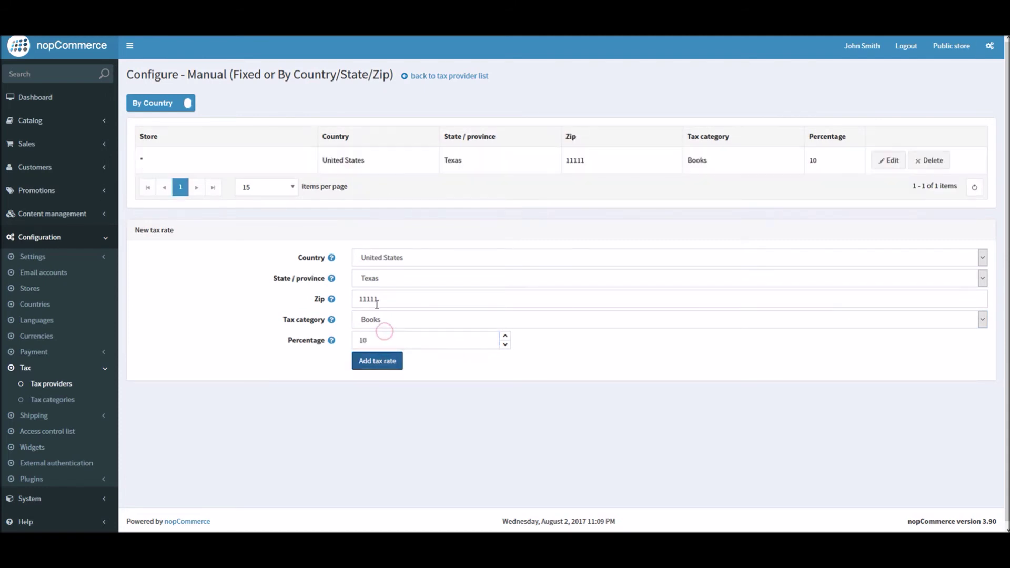
Check the new row's zip 11111, Books category and 10 percent values.
{"action": "left_click_drag", "start_coordinate": [587, 161], "coordinate": [564, 163]}
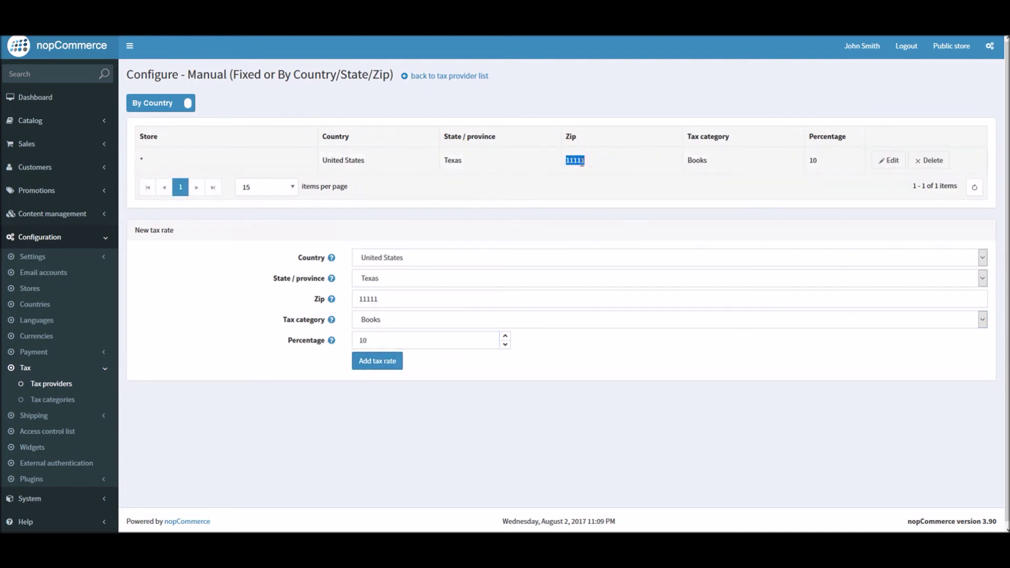
{"action": "left_click", "coordinate": [587, 166]}
{"action": "double_click", "coordinate": [700, 161]}
{"action": "left_click", "coordinate": [586, 167]}
{"action": "double_click", "coordinate": [586, 166]}
{"action": "left_click", "coordinate": [588, 113]}
{"action": "double_click", "coordinate": [828, 163]}
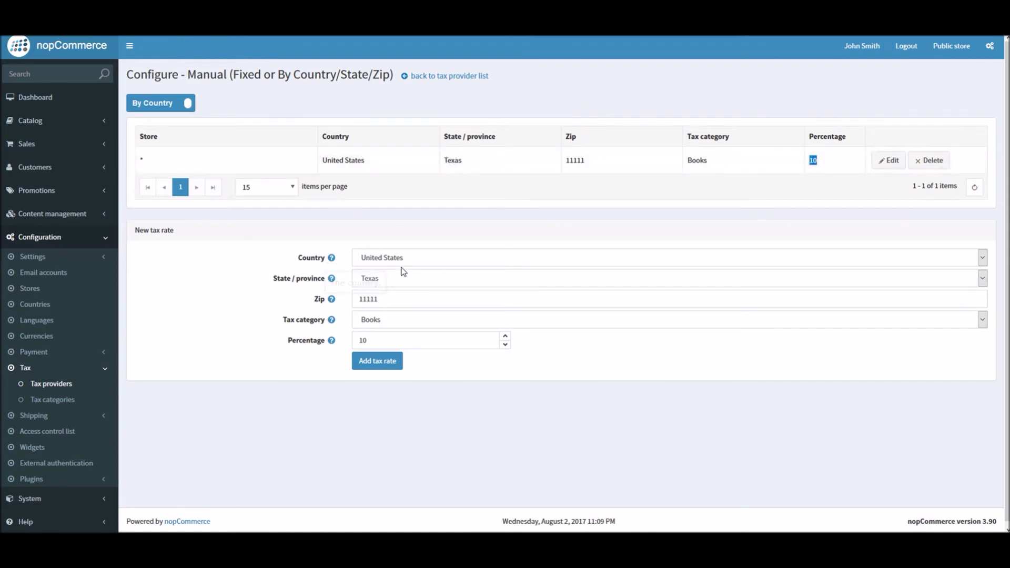
Add a Texas Electronics & Software rate of 15 at zip 12345, then compare both rates' zips.
{"action": "left_click", "coordinate": [401, 302]}
{"action": "left_click", "coordinate": [406, 283]}
{"action": "left_click", "coordinate": [407, 282]}
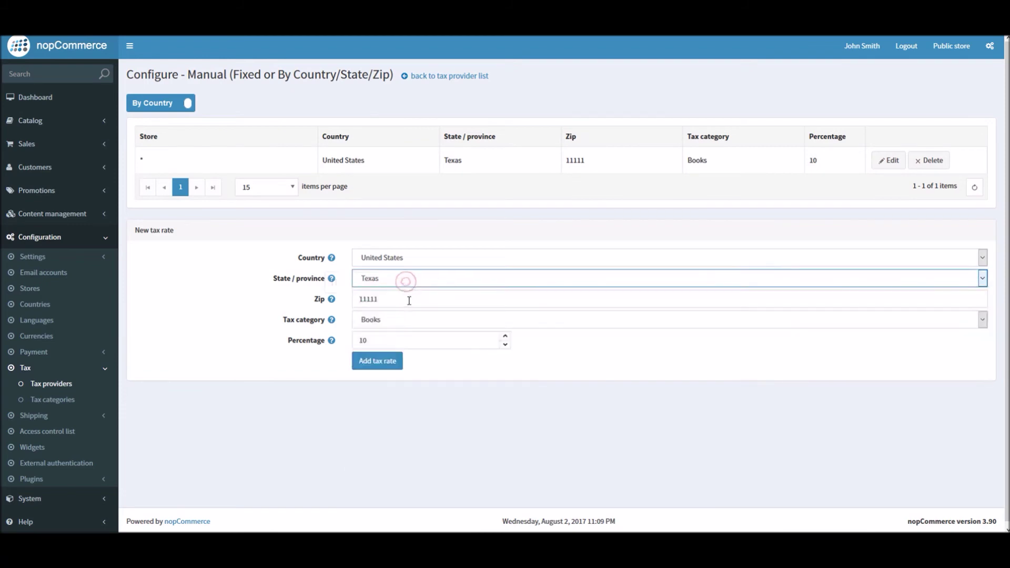
{"action": "double_click", "coordinate": [409, 300]}
{"action": "type", "text": "12345"}
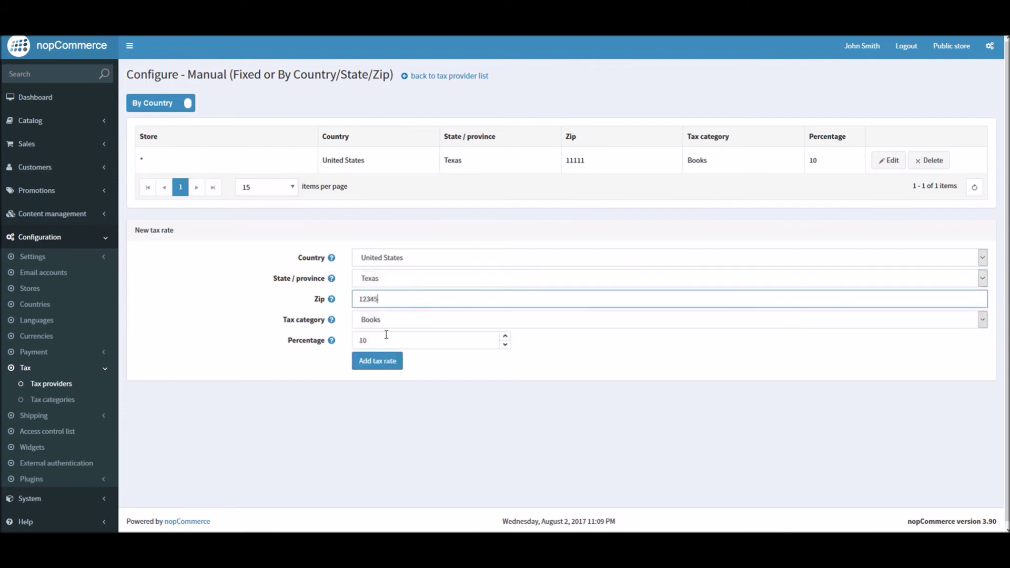
{"action": "left_click", "coordinate": [386, 321]}
{"action": "left_click", "coordinate": [392, 331]}
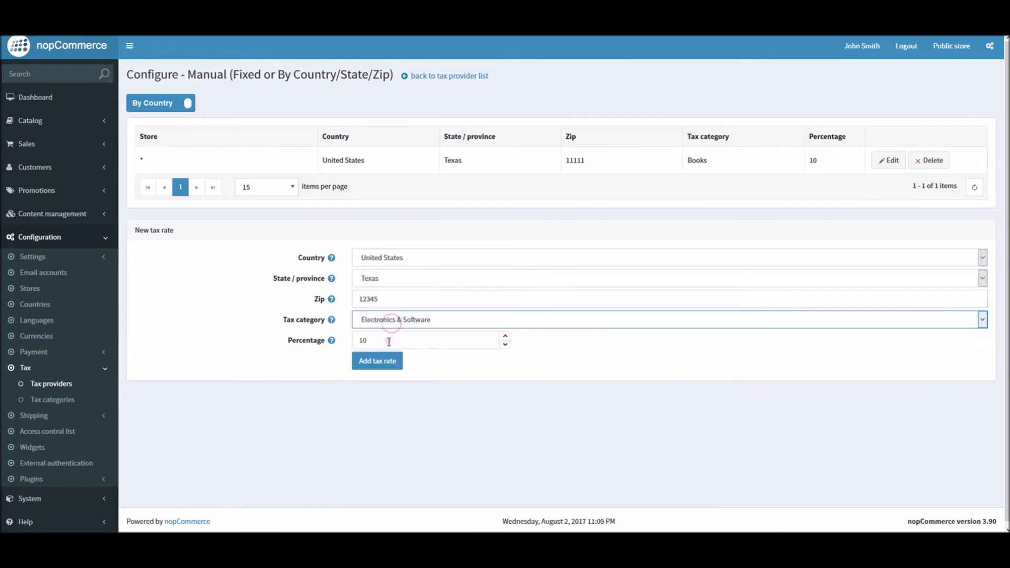
{"action": "double_click", "coordinate": [388, 341]}
{"action": "type", "text": "15"}
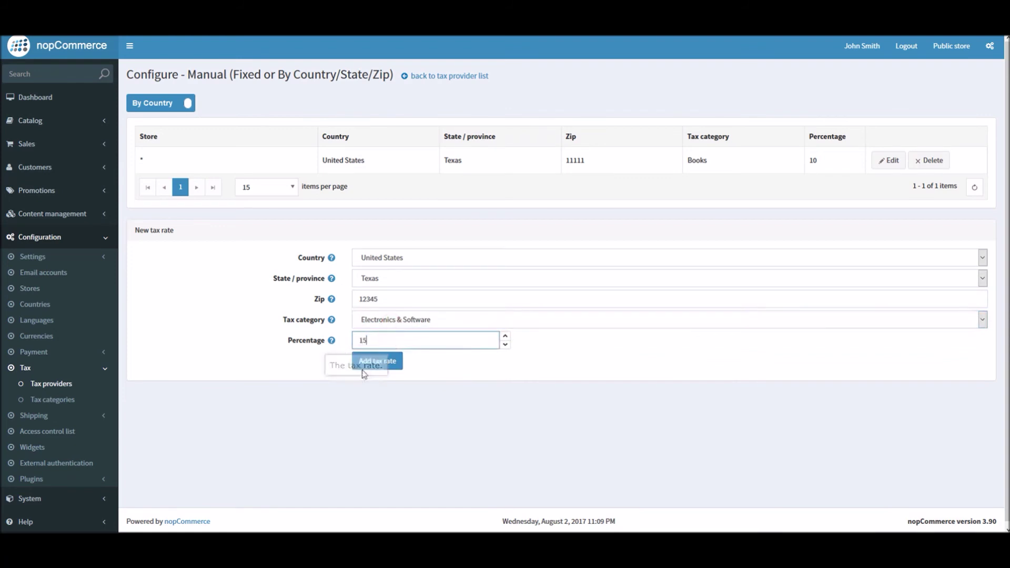
{"action": "left_click", "coordinate": [385, 361]}
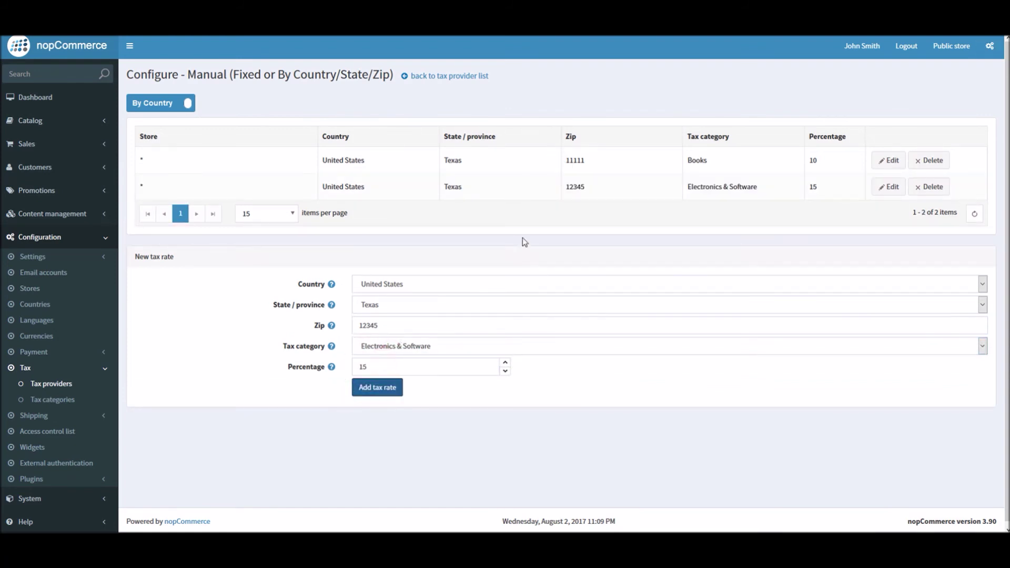
{"action": "double_click", "coordinate": [592, 160]}
{"action": "double_click", "coordinate": [591, 185]}
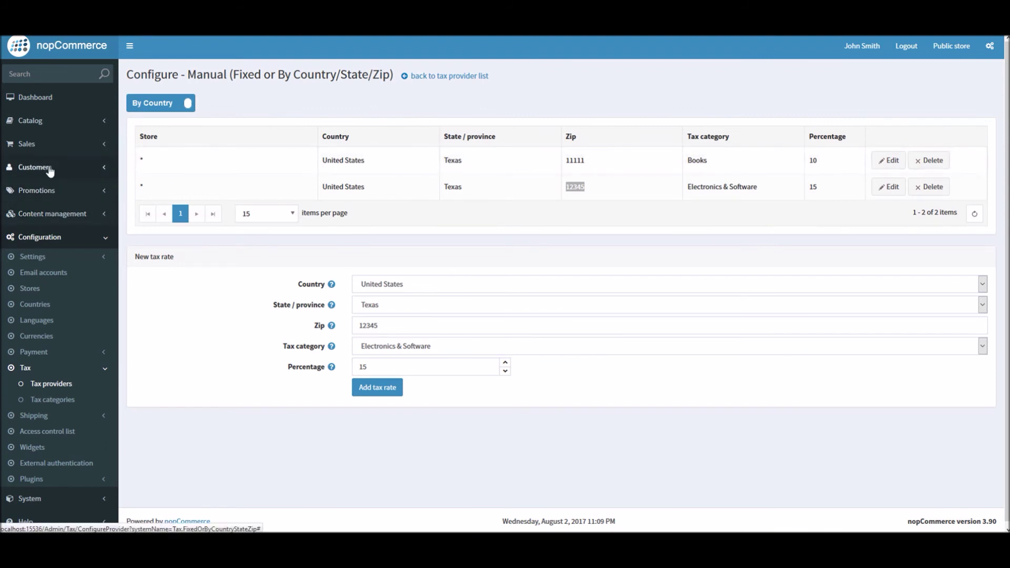
Open the Catalog Products list and scroll down to the Adobe Photoshop CS4 row.
{"action": "left_click", "coordinate": [38, 126]}
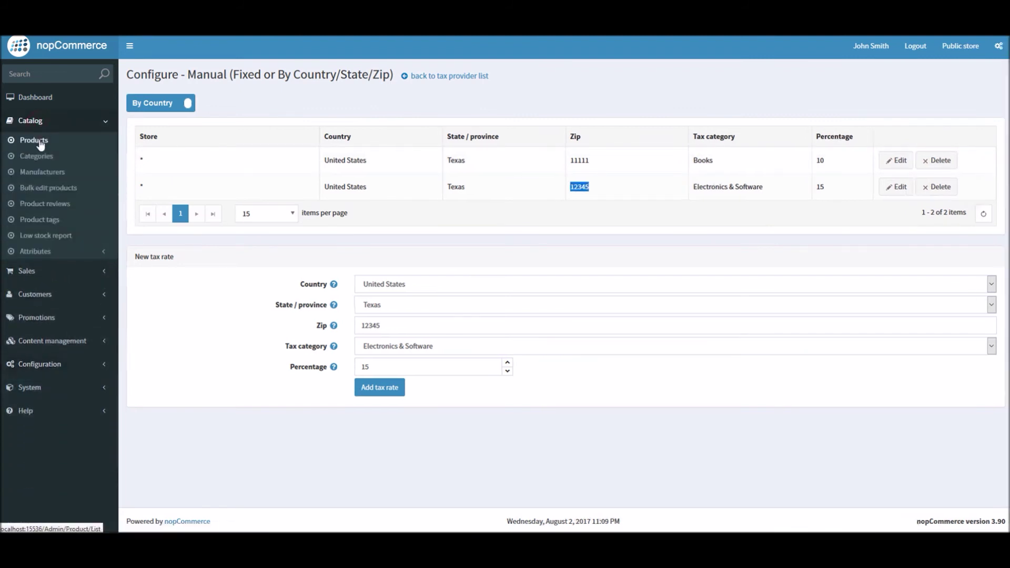
{"action": "right_click", "coordinate": [68, 151]}
{"action": "left_click", "coordinate": [87, 157]}
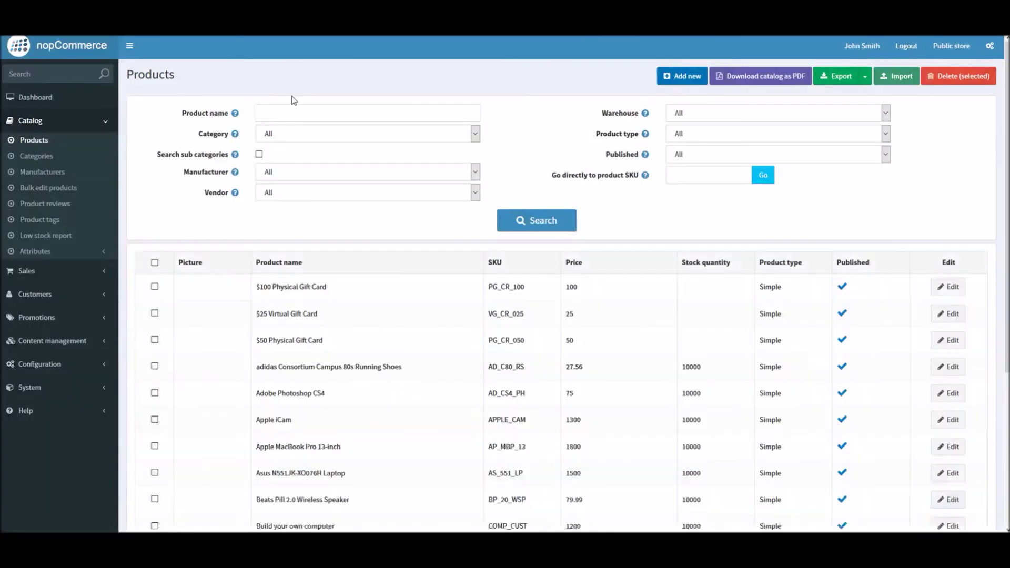
{"action": "scroll", "coordinate": [225, 311], "scroll_direction": "down", "scroll_amount": 3}
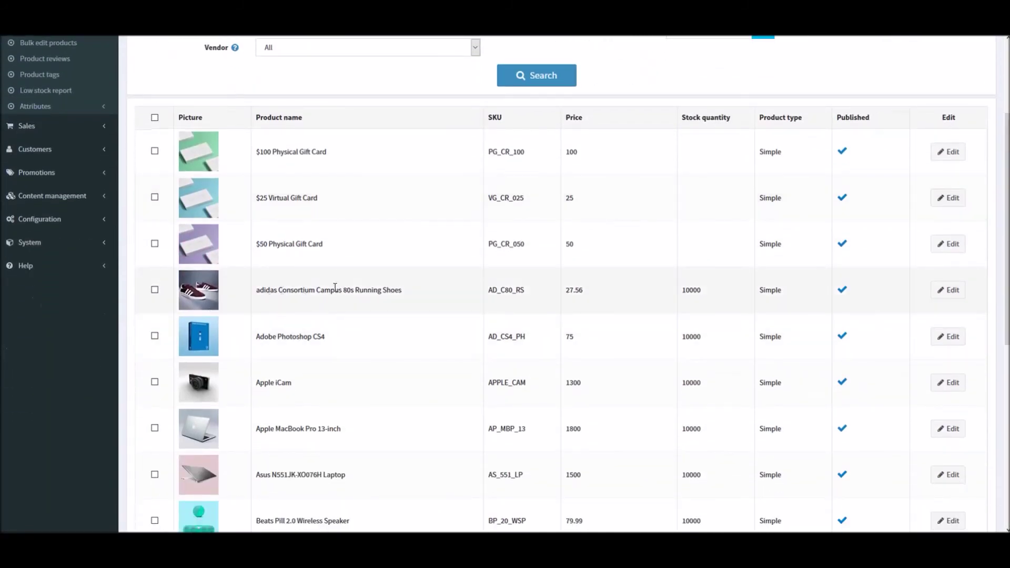
{"action": "left_click_drag", "start_coordinate": [1003, 285], "coordinate": [1007, 302]}
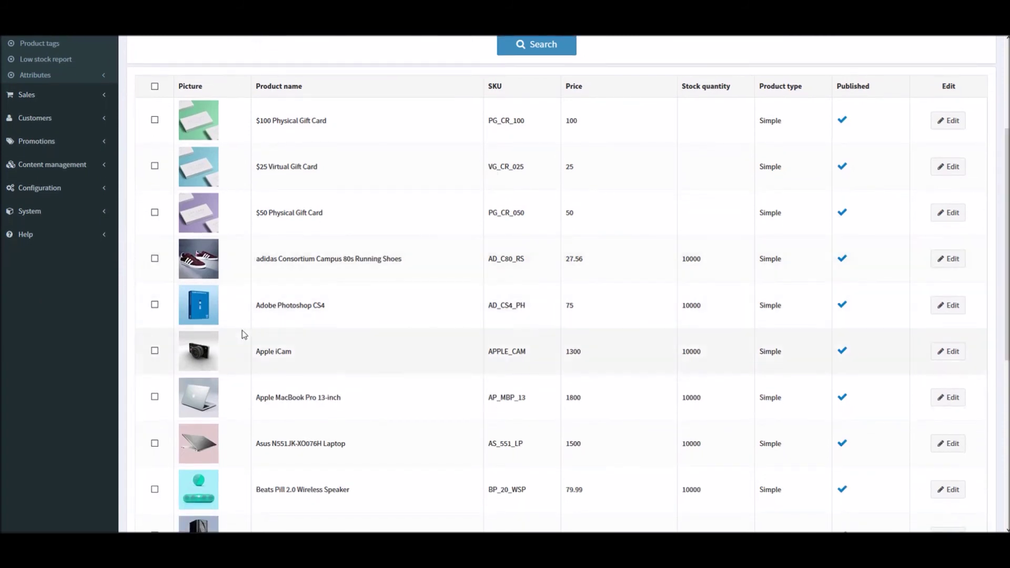
{"action": "left_click_drag", "start_coordinate": [262, 305], "coordinate": [341, 311]}
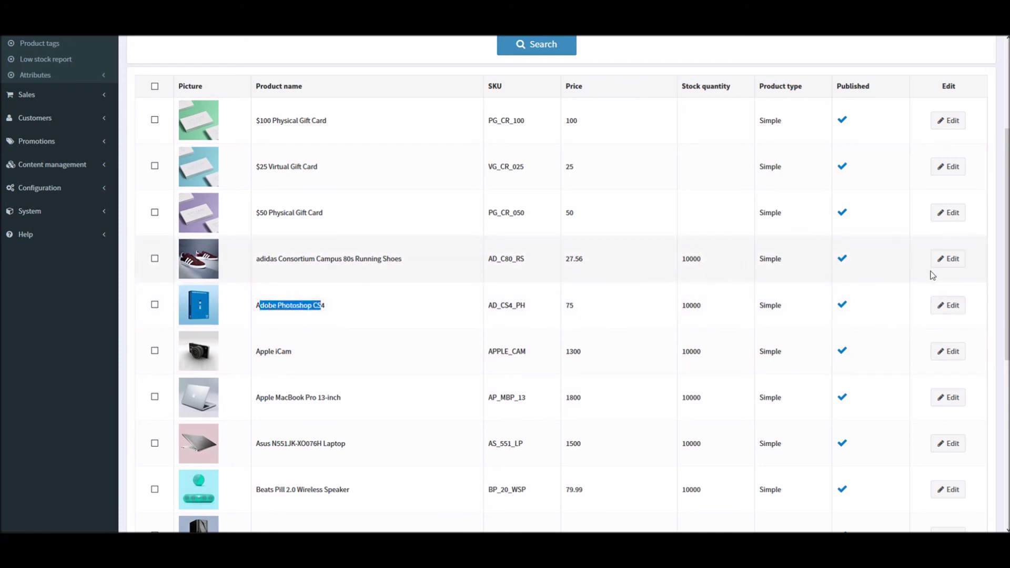
Edit Adobe Photoshop CS4, leave Tax exempt off and keep Electronics & Software as its tax category.
{"action": "left_click", "coordinate": [950, 307]}
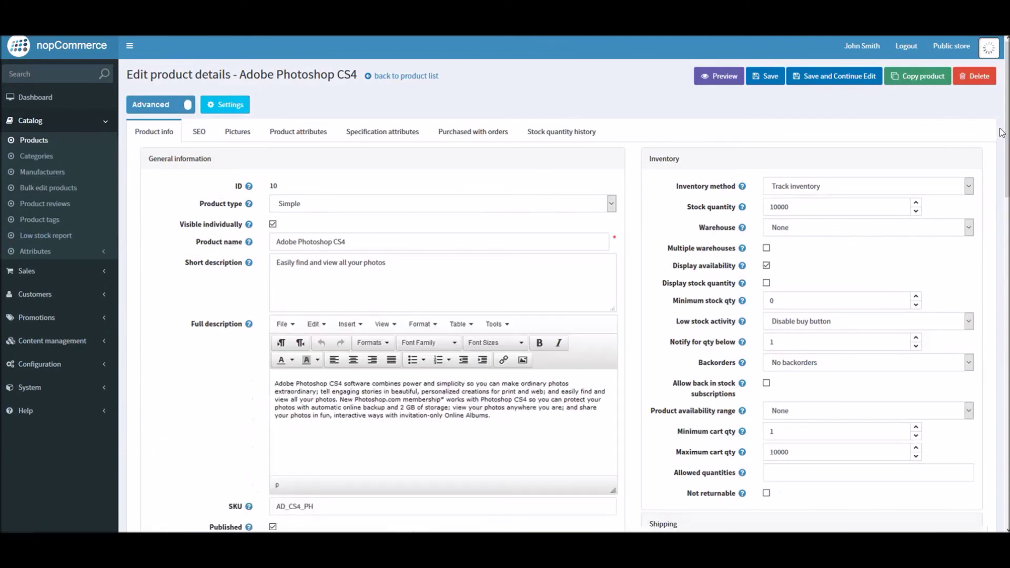
{"action": "left_click_drag", "start_coordinate": [1007, 139], "coordinate": [1001, 404]}
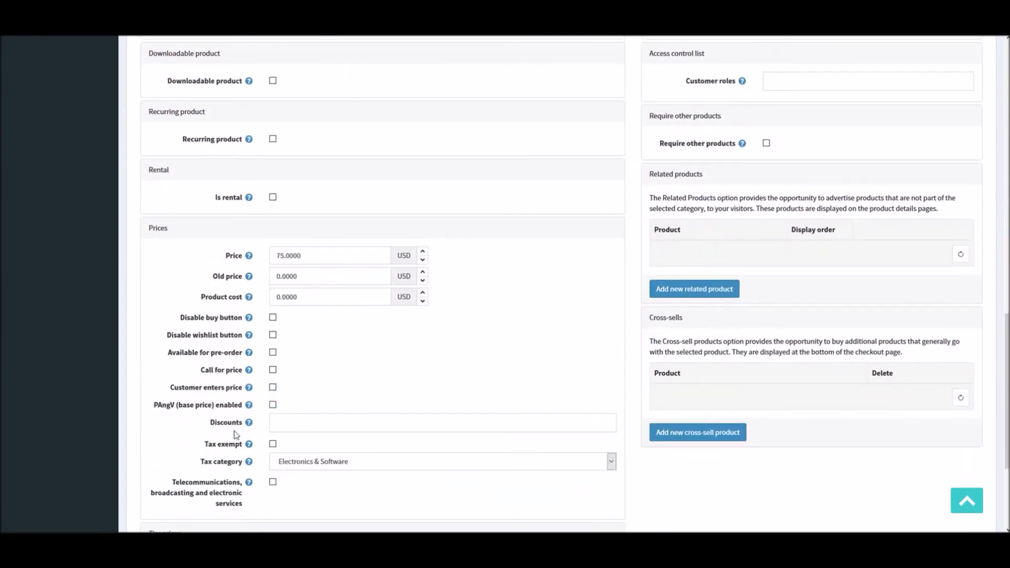
{"action": "left_click", "coordinate": [273, 446]}
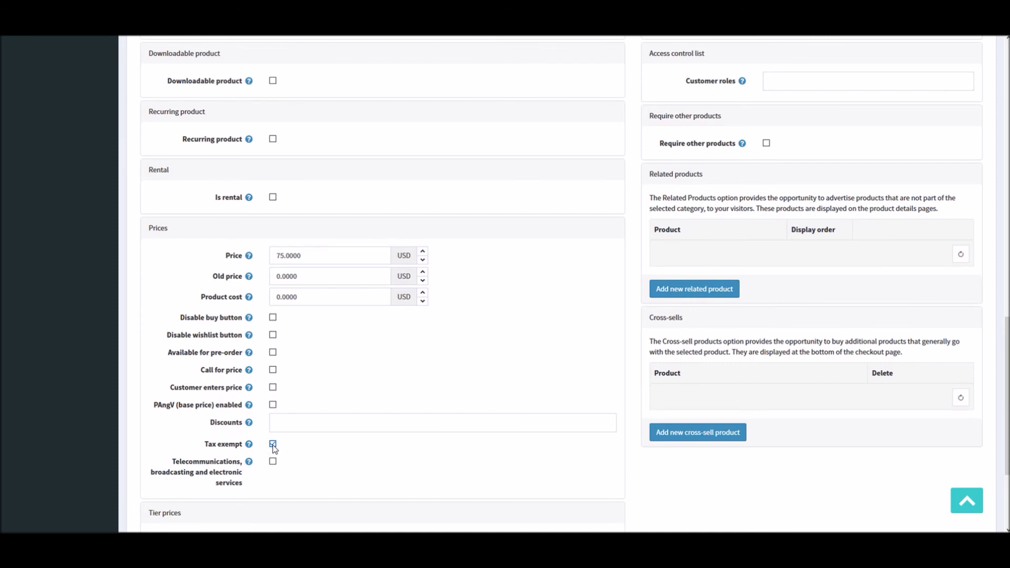
{"action": "left_click", "coordinate": [273, 446]}
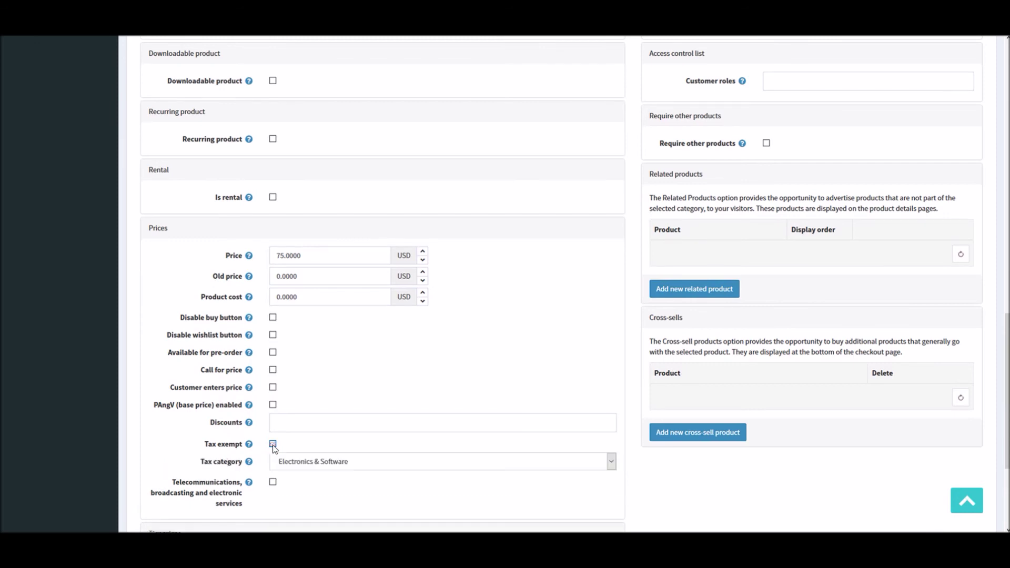
{"action": "left_click", "coordinate": [321, 462]}
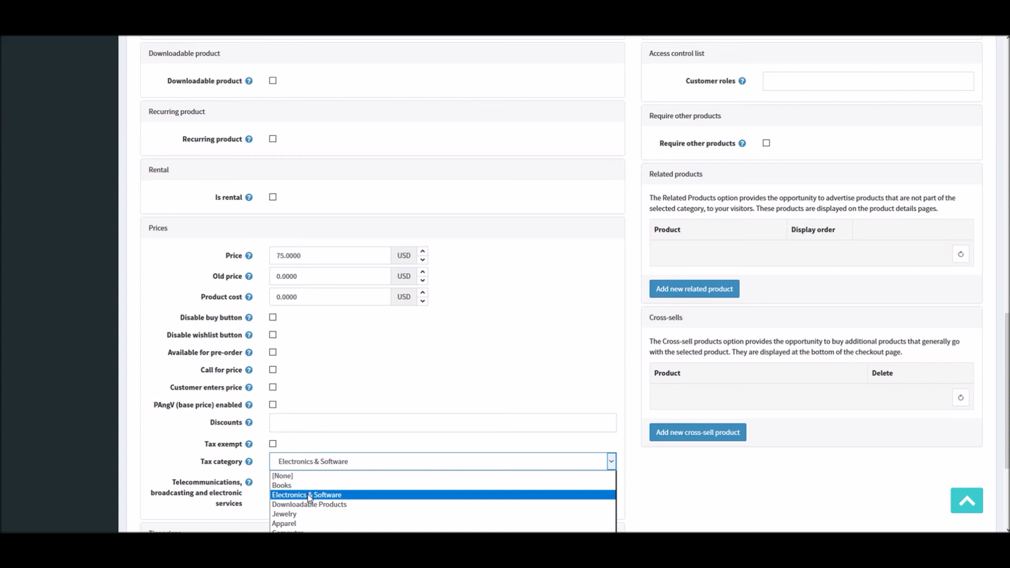
{"action": "left_click", "coordinate": [229, 462]}
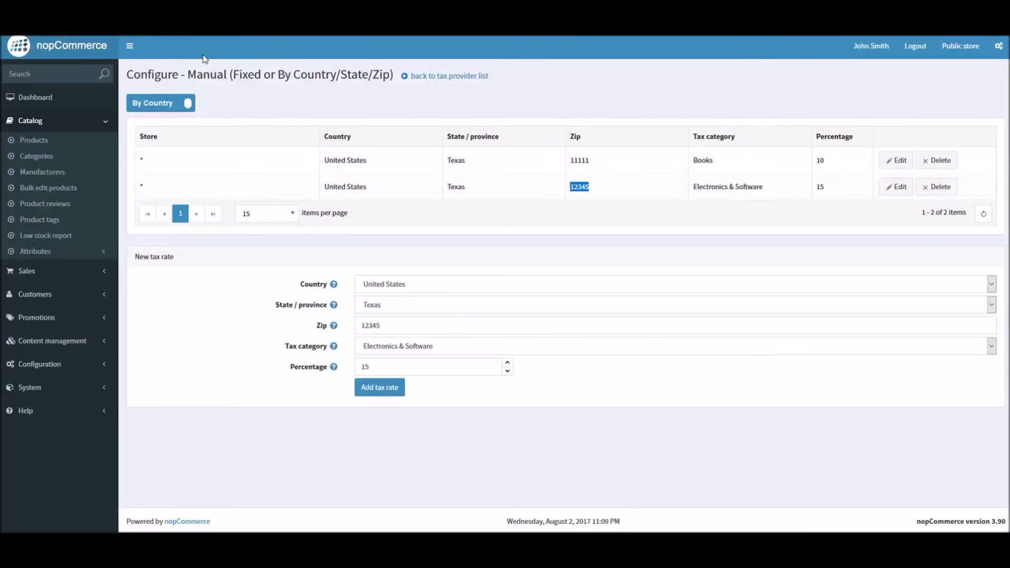
Delete both By Country tax rates, the Books one and the Electronics & Software one.
{"action": "left_click", "coordinate": [937, 160]}
{"action": "left_click", "coordinate": [496, 234]}
{"action": "left_click", "coordinate": [940, 159]}
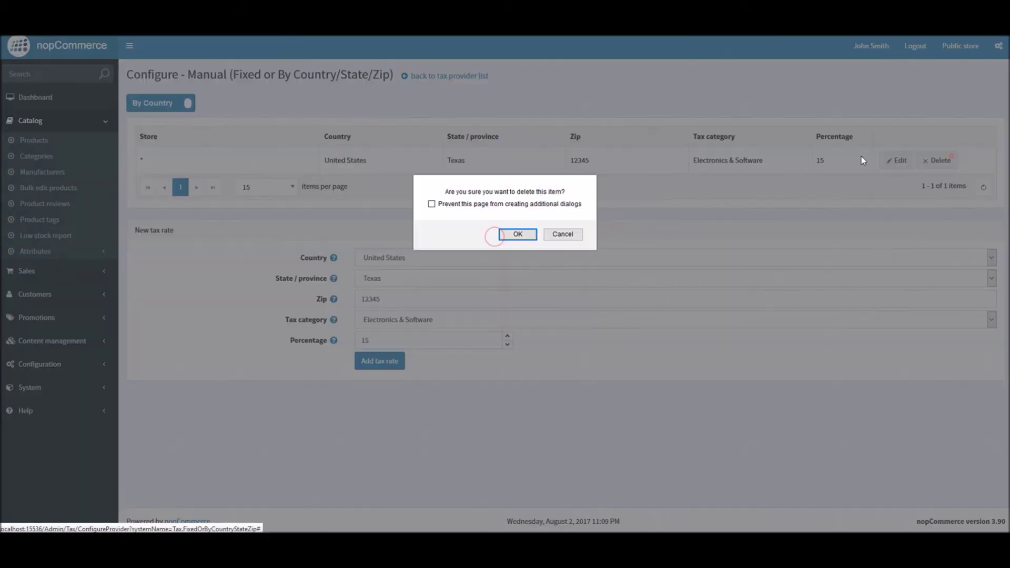
{"action": "left_click", "coordinate": [510, 236]}
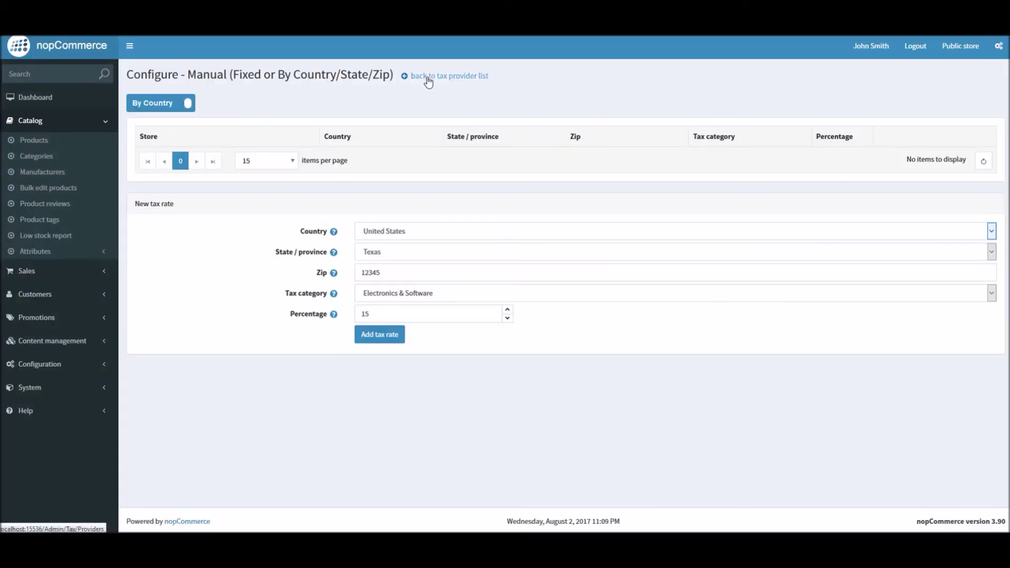
Switch to fixed rates and update Electronics & Software, keeping its rate at 10.
{"action": "left_click", "coordinate": [143, 102]}
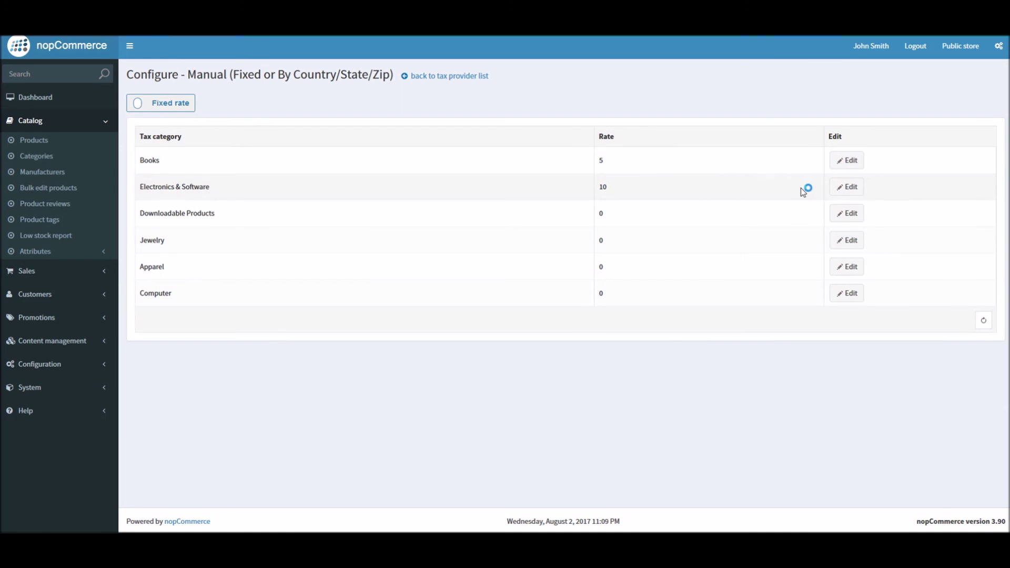
{"action": "left_click", "coordinate": [845, 187]}
{"action": "double_click", "coordinate": [609, 187]}
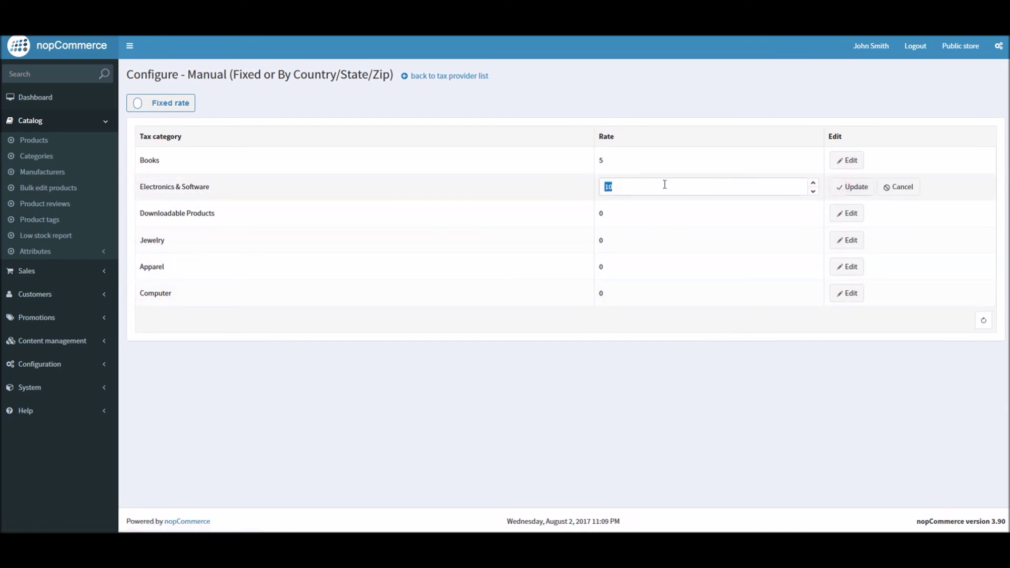
{"action": "left_click", "coordinate": [847, 186]}
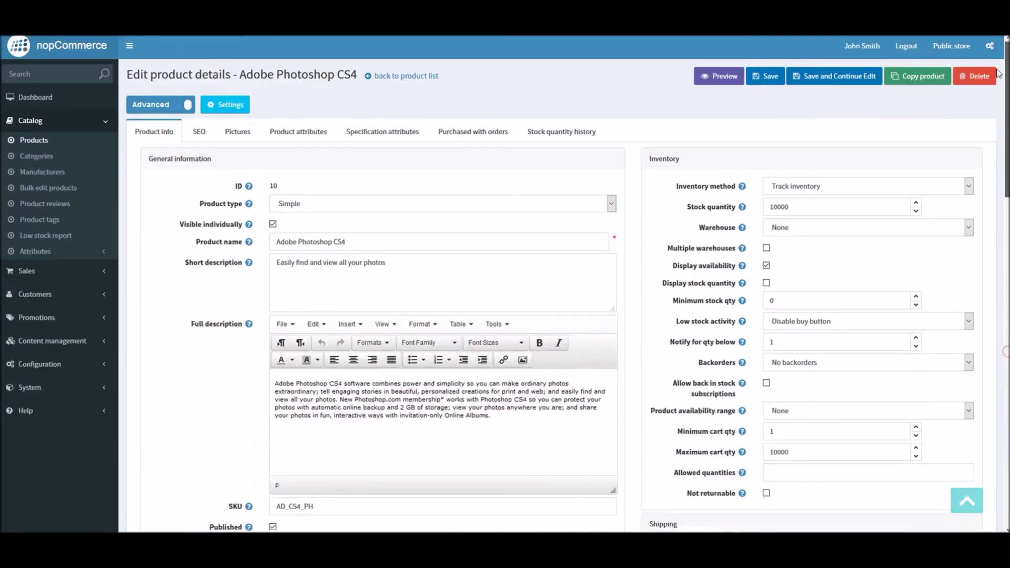
Search the storefront for 'Adobe Photoshop CS4' and open its product page.
{"action": "left_click_drag", "start_coordinate": [1004, 357], "coordinate": [831, 111]}
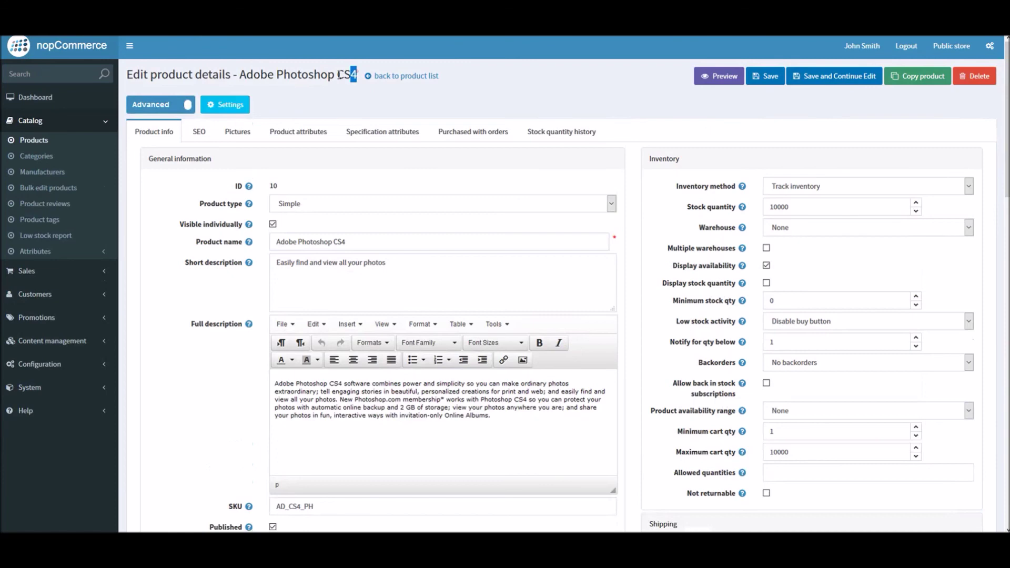
{"action": "left_click_drag", "start_coordinate": [357, 74], "coordinate": [238, 74]}
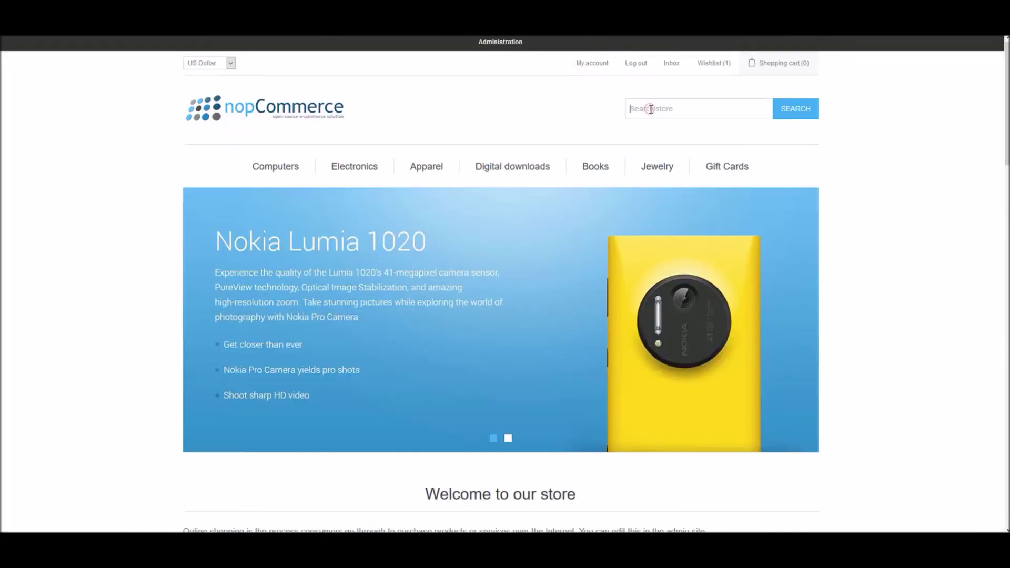
{"action": "type", "text": "Adobe Photoshop CS4"}
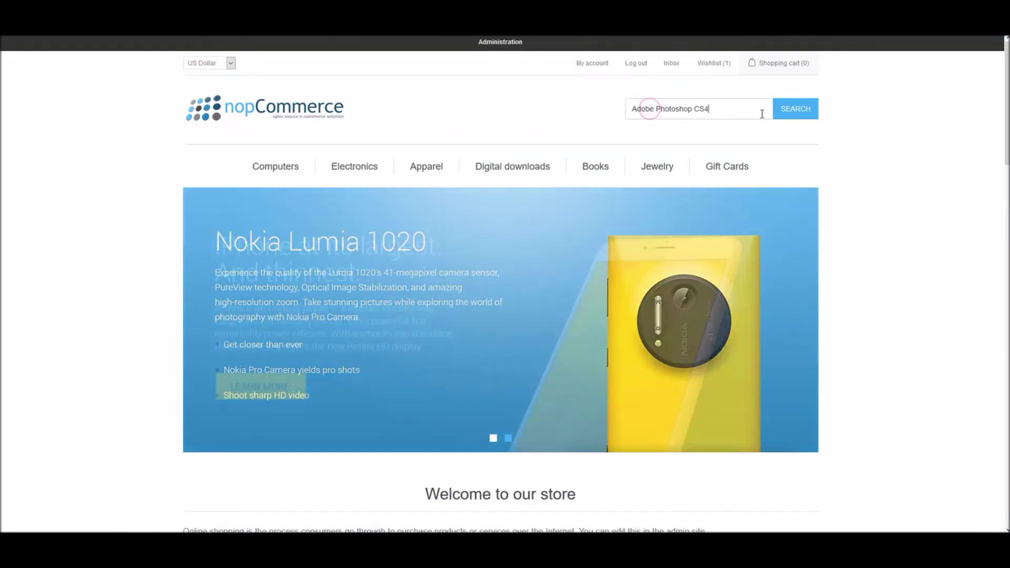
{"action": "left_click", "coordinate": [793, 108]}
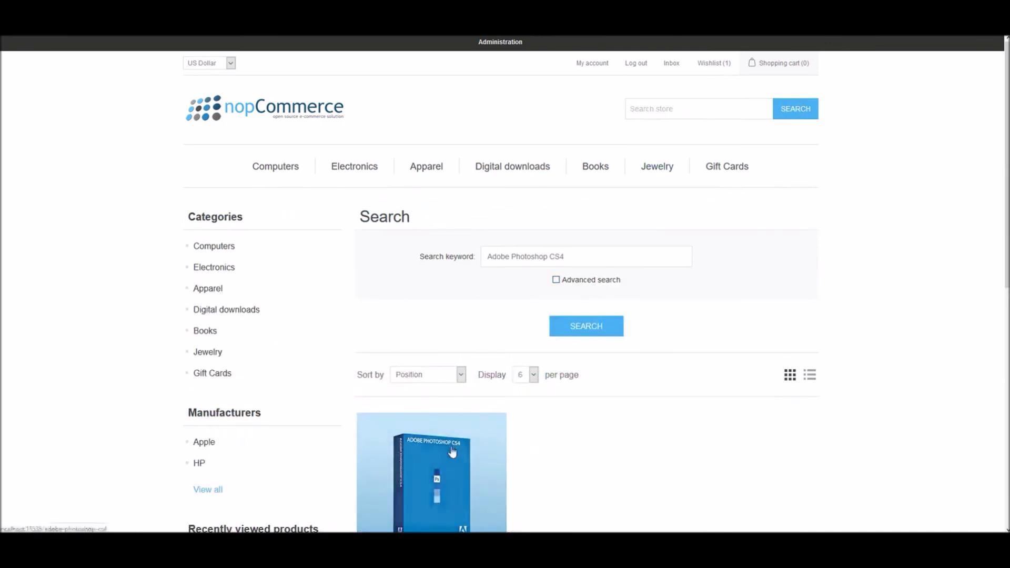
{"action": "left_click", "coordinate": [1002, 141]}
{"action": "key", "text": "ctrl+a"}
{"action": "left_click", "coordinate": [448, 411]}
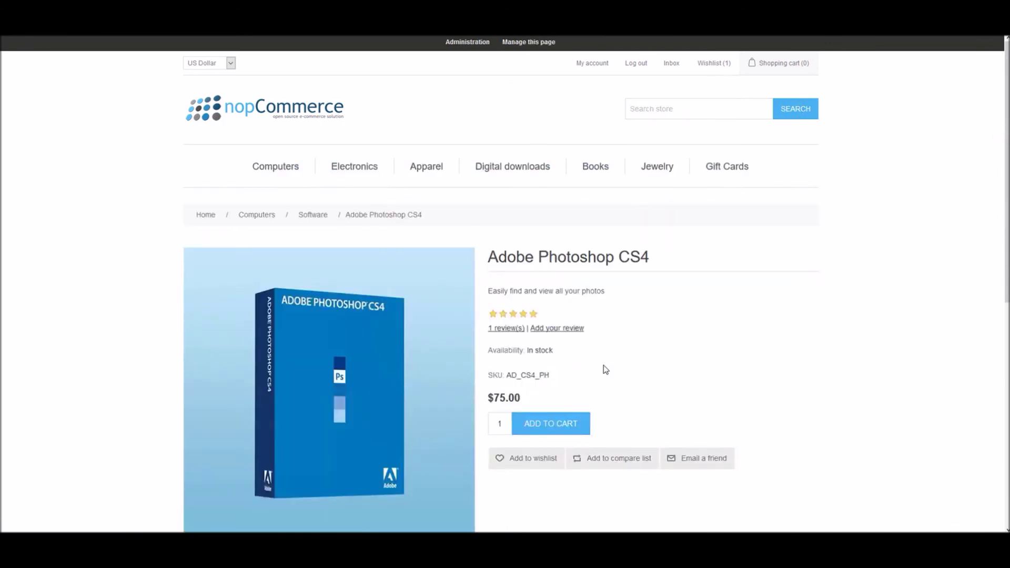
Add the $75.00 product to the cart and confirm $7.50 tax with an $82.50 total.
{"action": "double_click", "coordinate": [514, 400]}
{"action": "left_click_drag", "start_coordinate": [1006, 142], "coordinate": [1003, 222]}
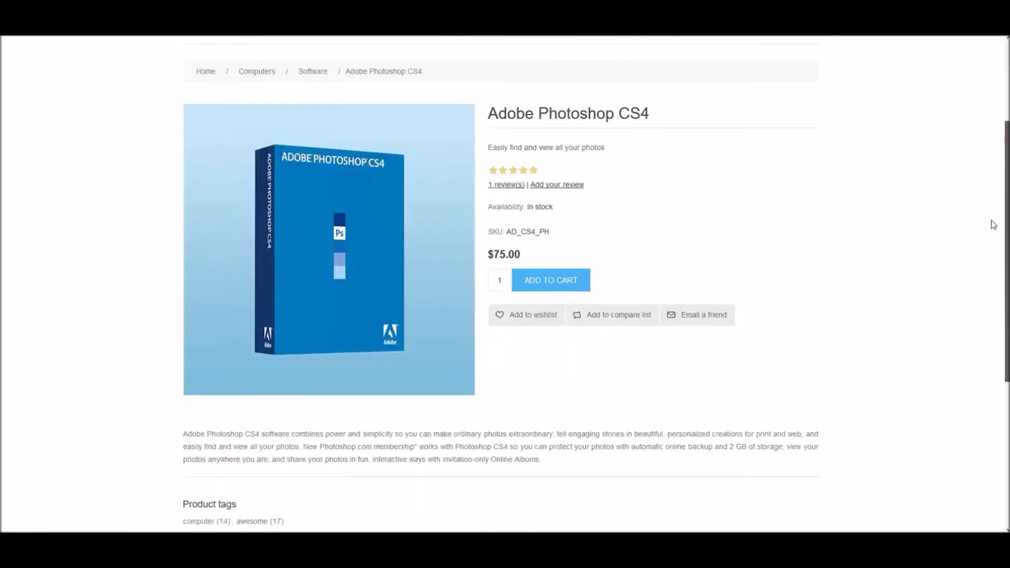
{"action": "left_click", "coordinate": [537, 280]}
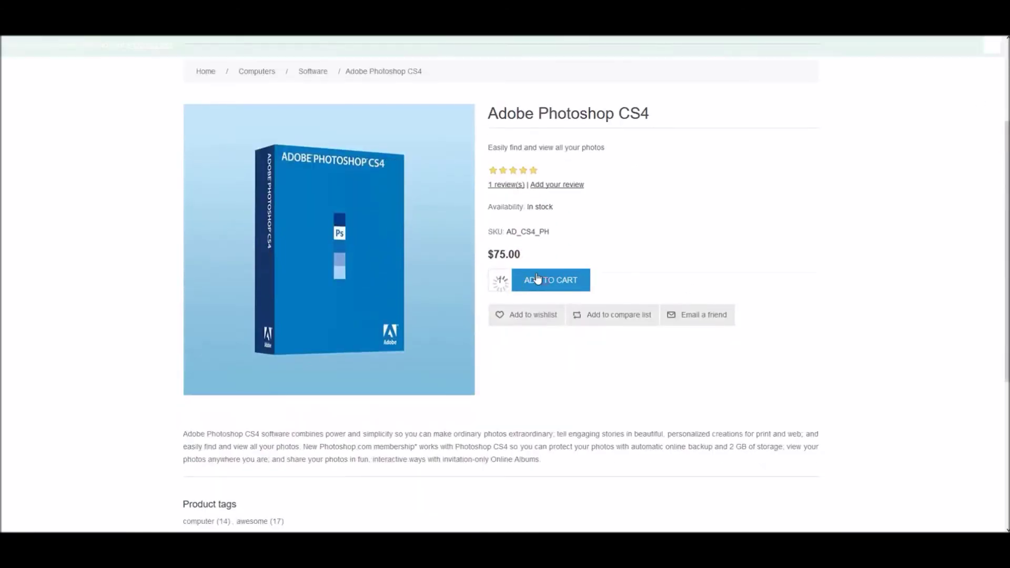
{"action": "left_click", "coordinate": [138, 47]}
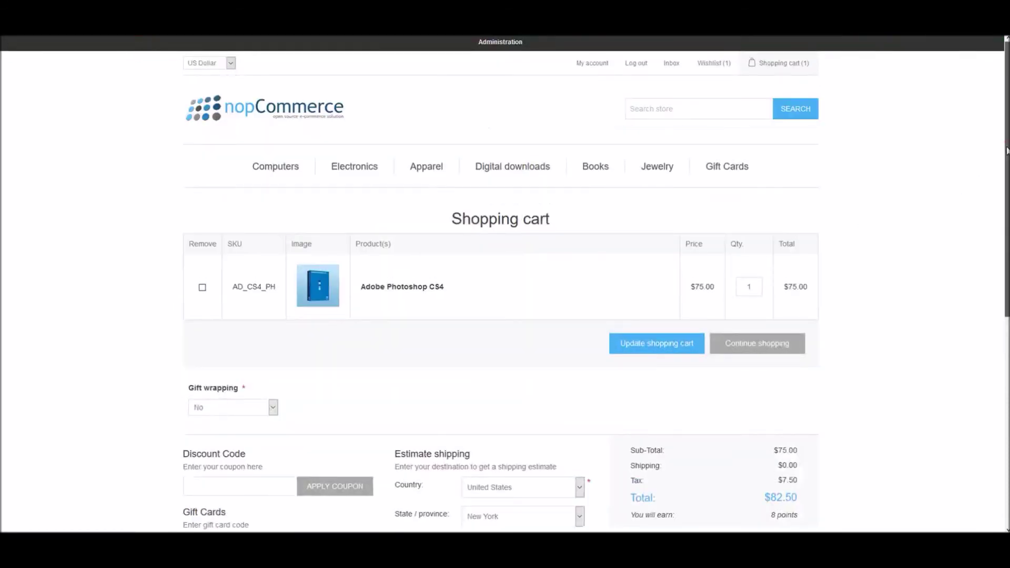
{"action": "scroll", "coordinate": [1005, 151], "scroll_direction": "down", "scroll_amount": 3}
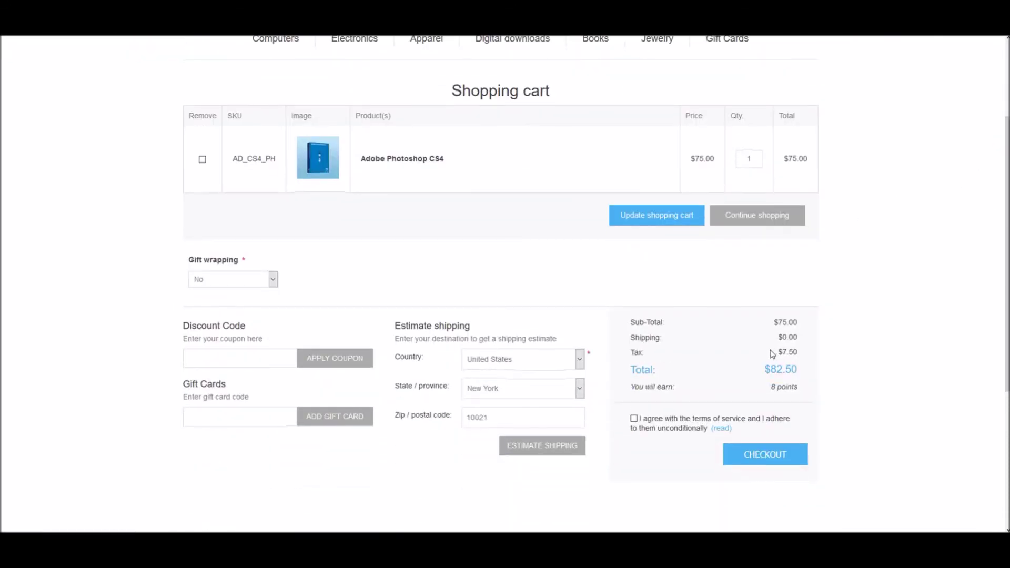
{"action": "left_click_drag", "start_coordinate": [779, 352], "coordinate": [798, 352]}
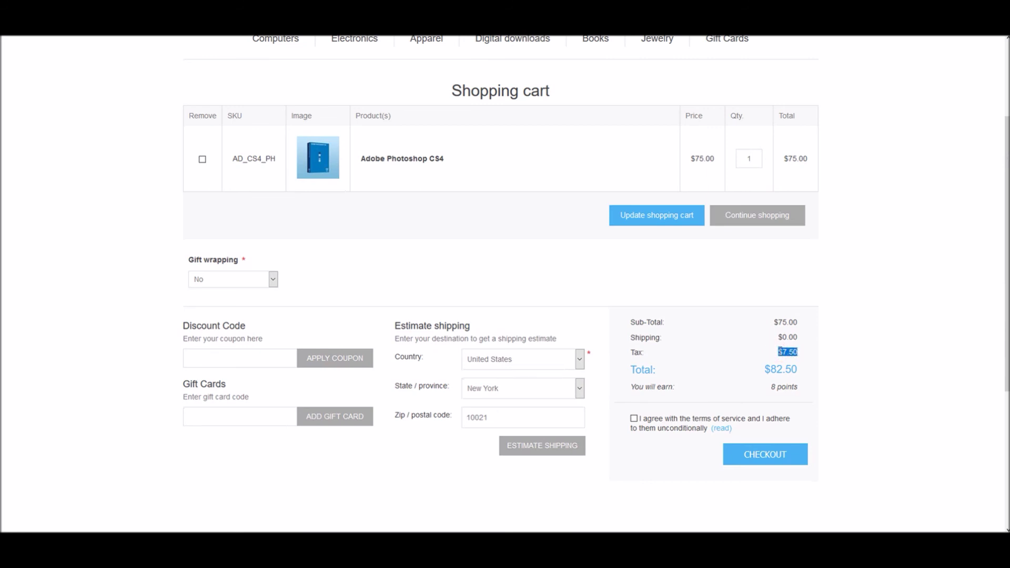
{"action": "left_click_drag", "start_coordinate": [781, 352], "coordinate": [773, 322]}
{"action": "left_click_drag", "start_coordinate": [805, 370], "coordinate": [771, 370]}
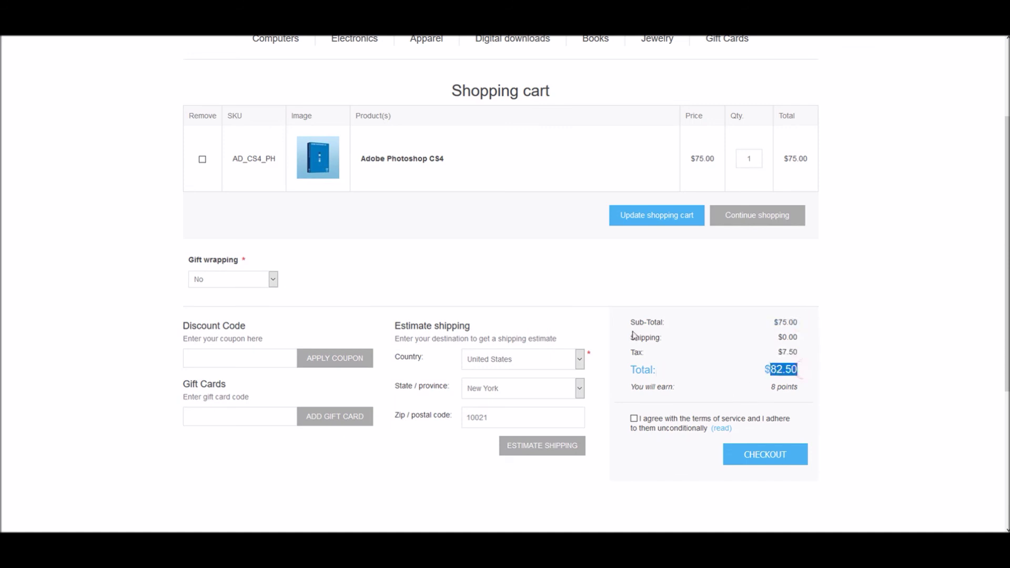
{"action": "key", "text": "ctrl+Tab"}
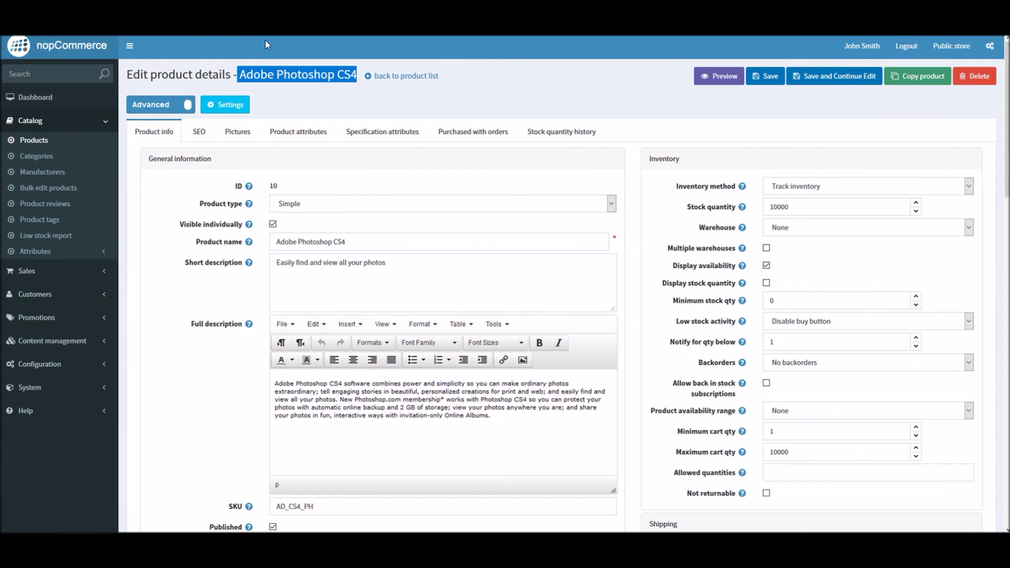
Note the Computer category's 0 rate and set Adobe Photoshop CS4's tax category to Computer.
{"action": "key", "text": "ctrl+Tab"}
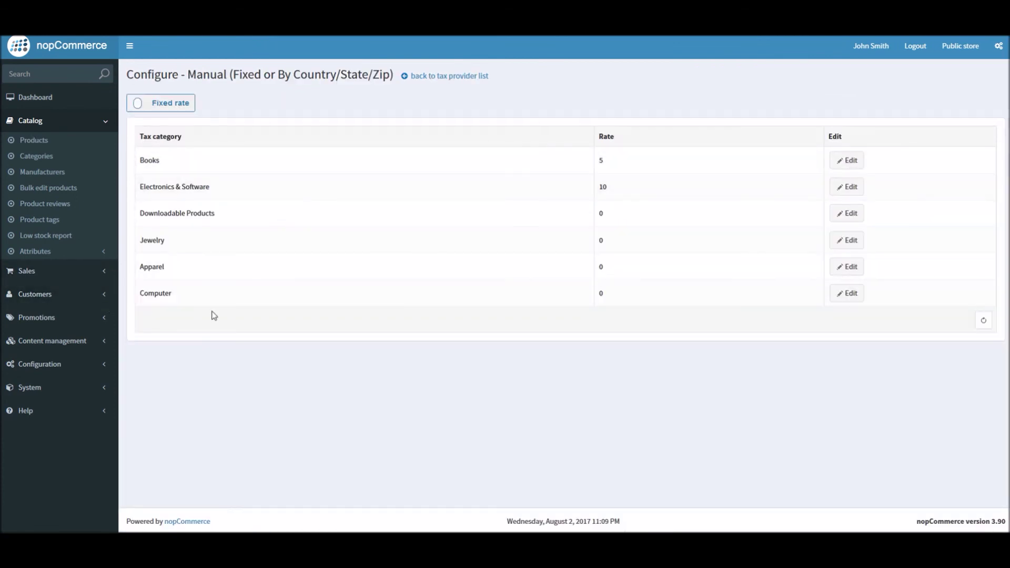
{"action": "left_click_drag", "start_coordinate": [606, 294], "coordinate": [591, 300]}
{"action": "key", "text": "ctrl+shift+Tab"}
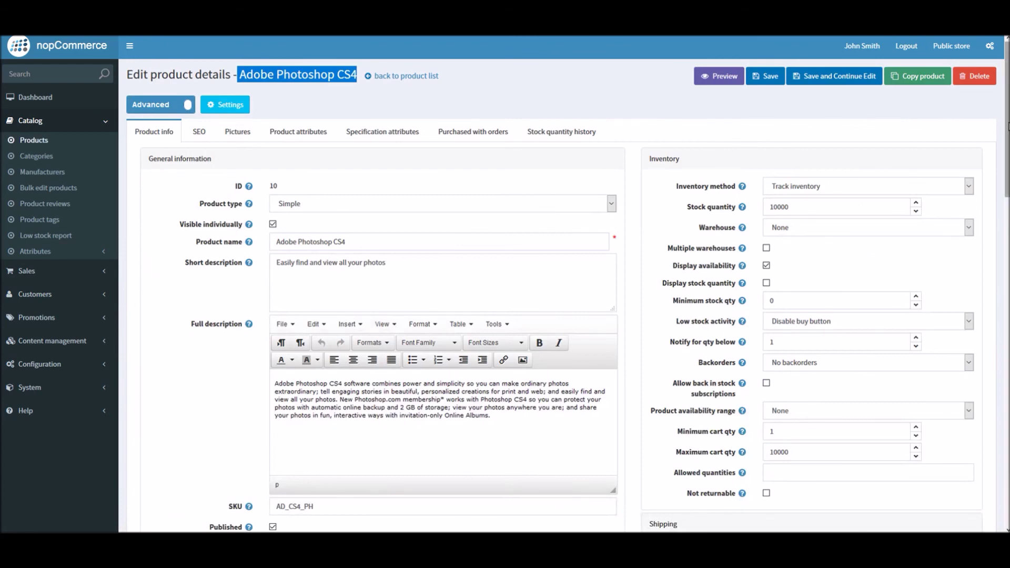
{"action": "left_click_drag", "start_coordinate": [1007, 121], "coordinate": [970, 469]}
{"action": "left_click", "coordinate": [355, 286]}
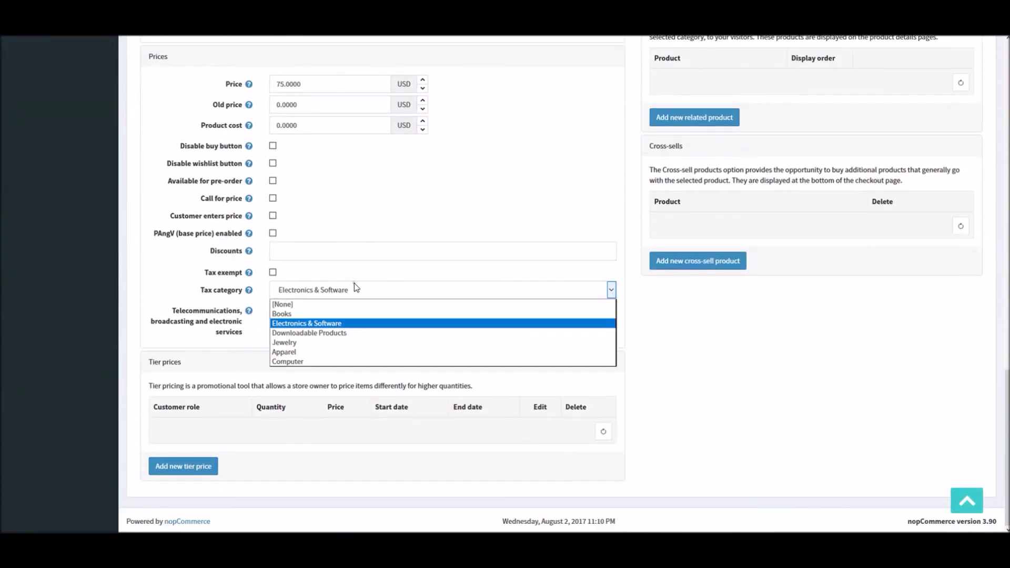
{"action": "left_click", "coordinate": [296, 359]}
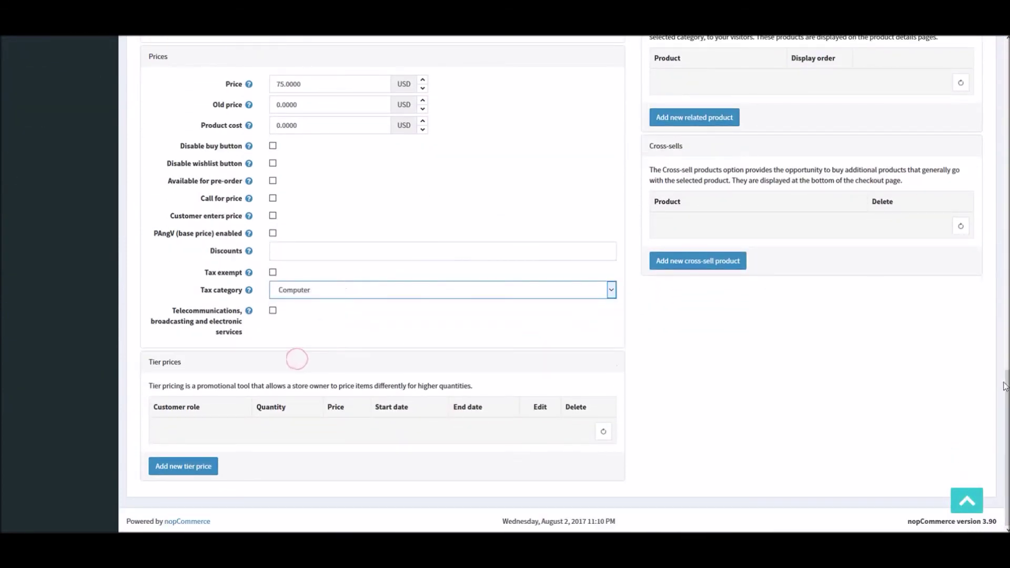
Save the product and update the cart, now showing $0.00 tax and a $75.00 total.
{"action": "left_click_drag", "start_coordinate": [1007, 447], "coordinate": [1006, 119]}
{"action": "left_click", "coordinate": [839, 80]}
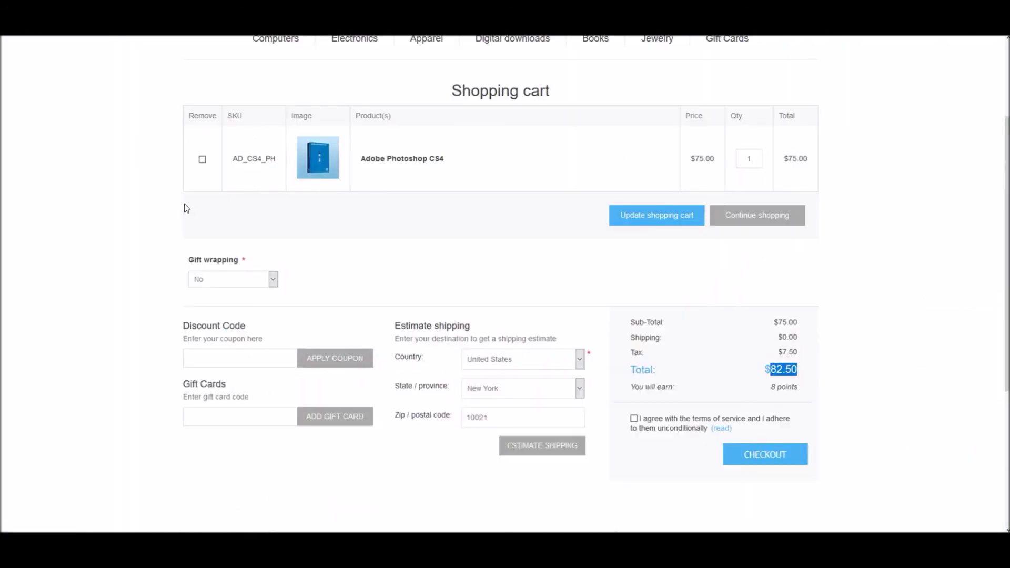
{"action": "left_click", "coordinate": [674, 220]}
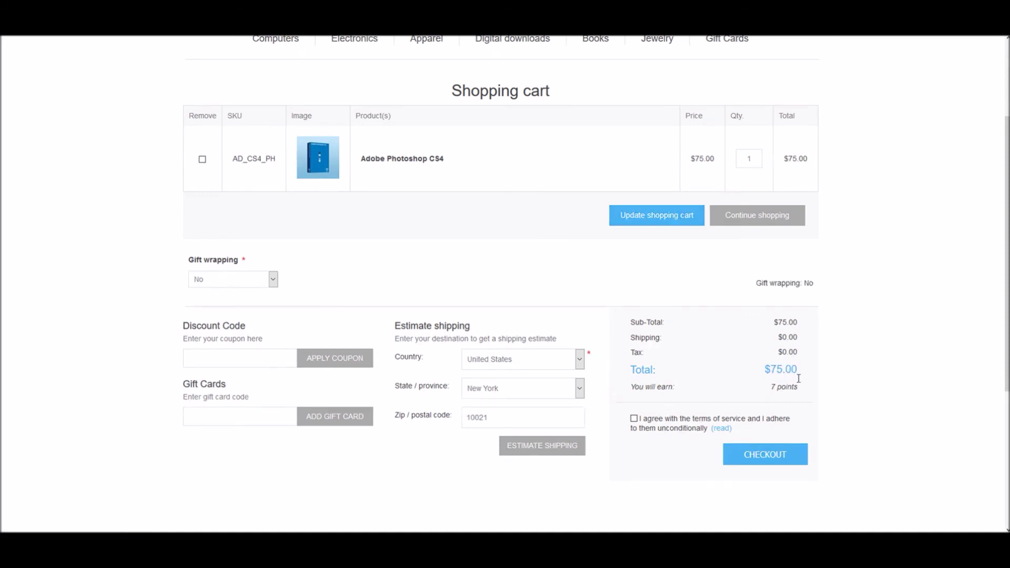
{"action": "left_click_drag", "start_coordinate": [801, 368], "coordinate": [778, 352]}
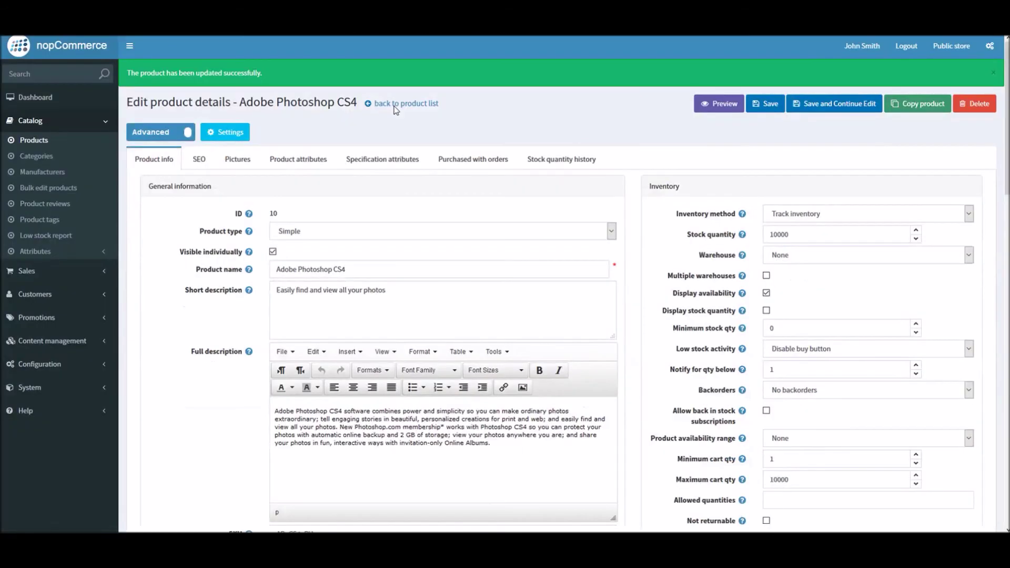
Set the tax category back to Electronics & Software and reload the cart to show $7.50 tax.
{"action": "scroll", "coordinate": [372, 296], "scroll_direction": "down", "scroll_amount": 20}
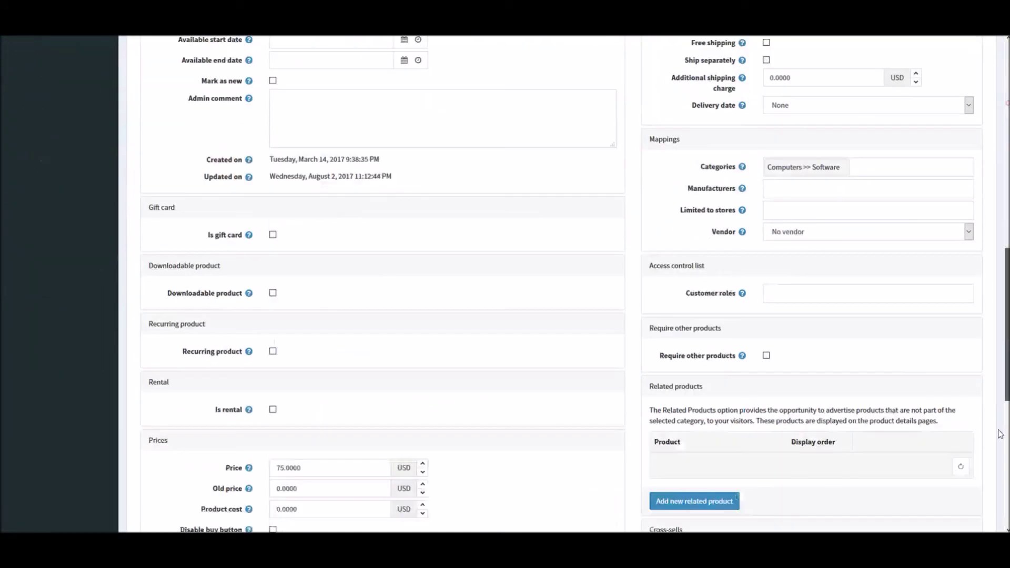
{"action": "left_click", "coordinate": [372, 297]}
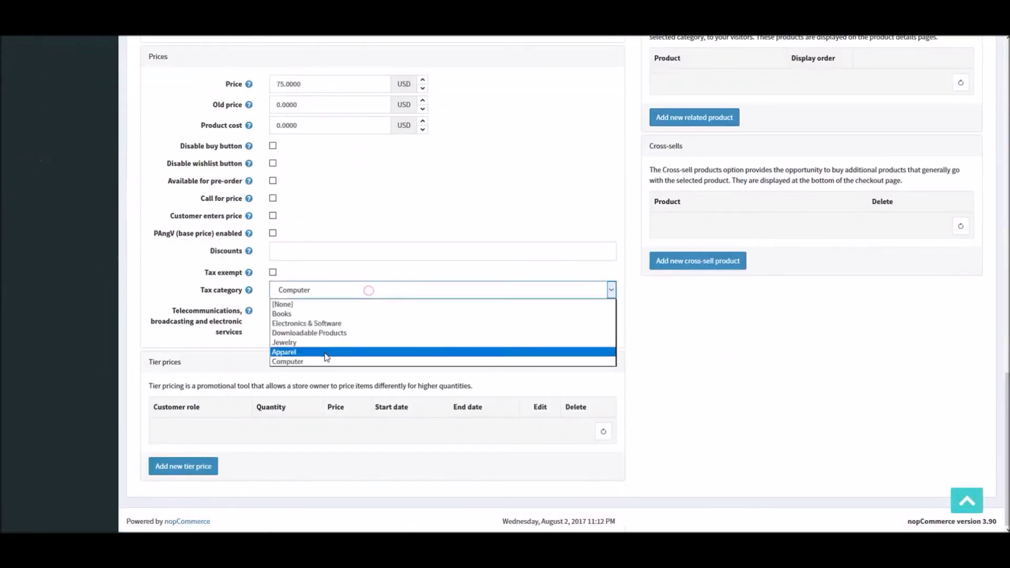
{"action": "left_click", "coordinate": [333, 322]}
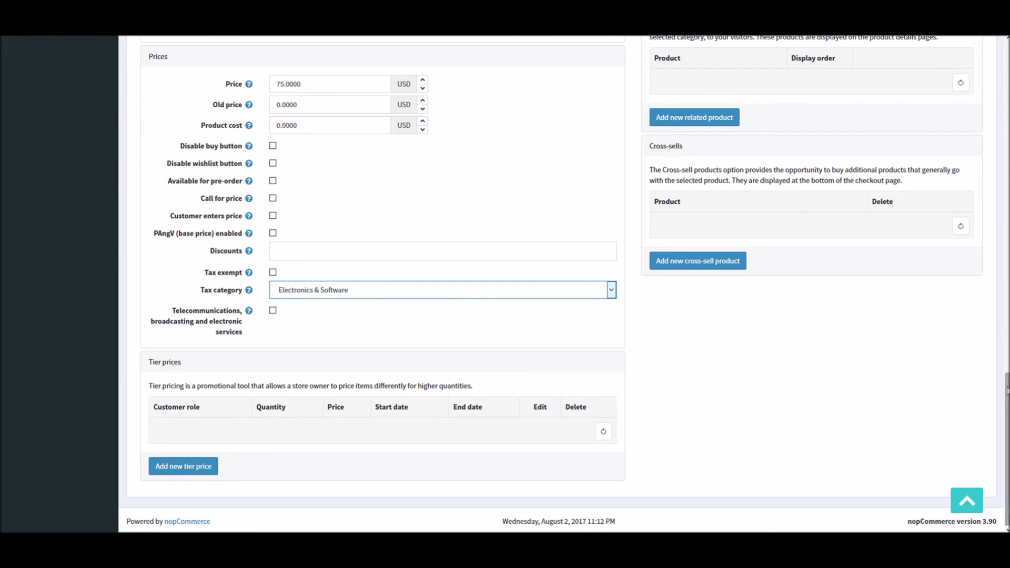
{"action": "left_click_drag", "start_coordinate": [1005, 389], "coordinate": [899, 60]}
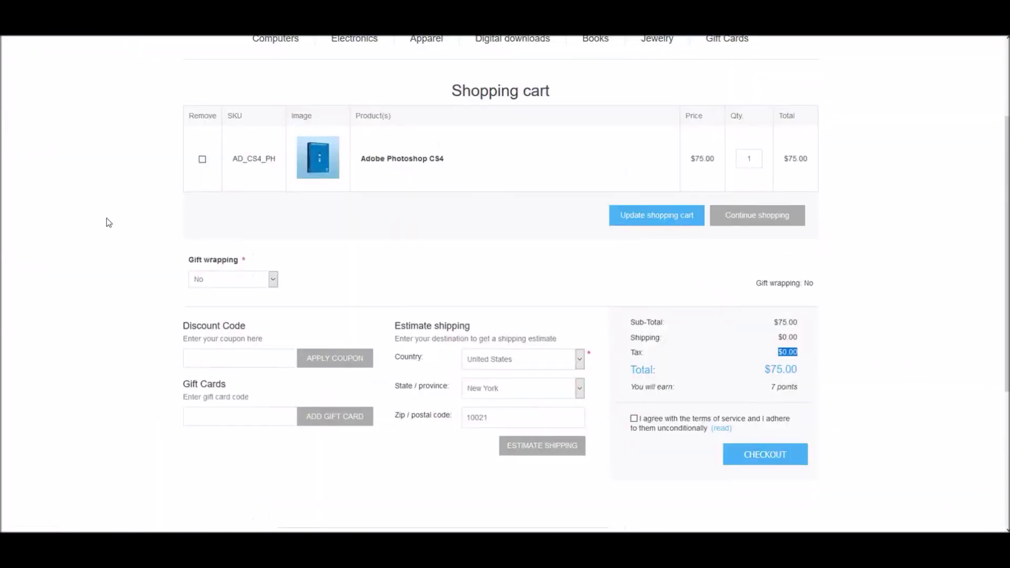
{"action": "key", "text": "F5"}
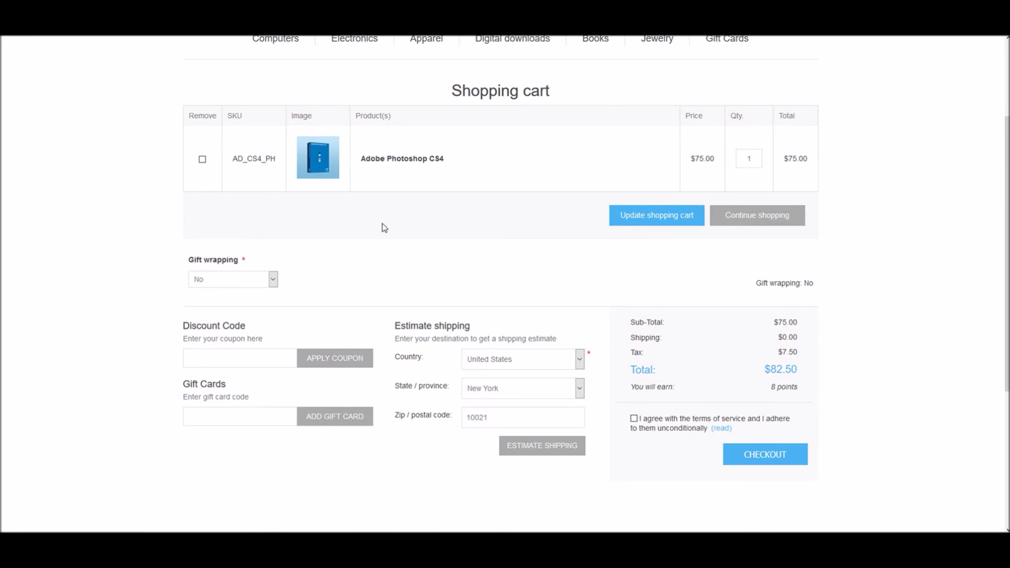